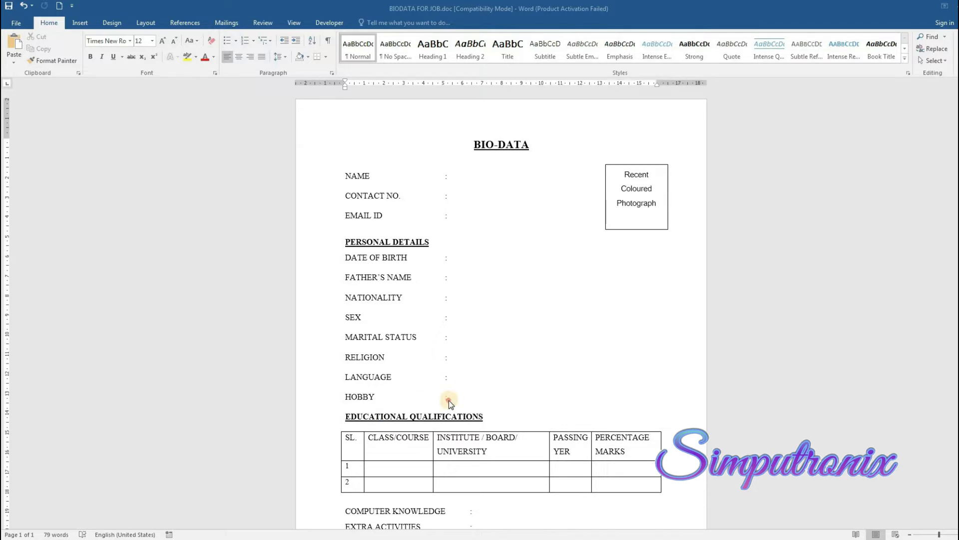
Bring up BIODATA FOR MARRIAGE.docx and scroll through the template to review it
{"action": "scroll", "coordinate": [457, 345], "scroll_direction": "down", "scroll_amount": 3}
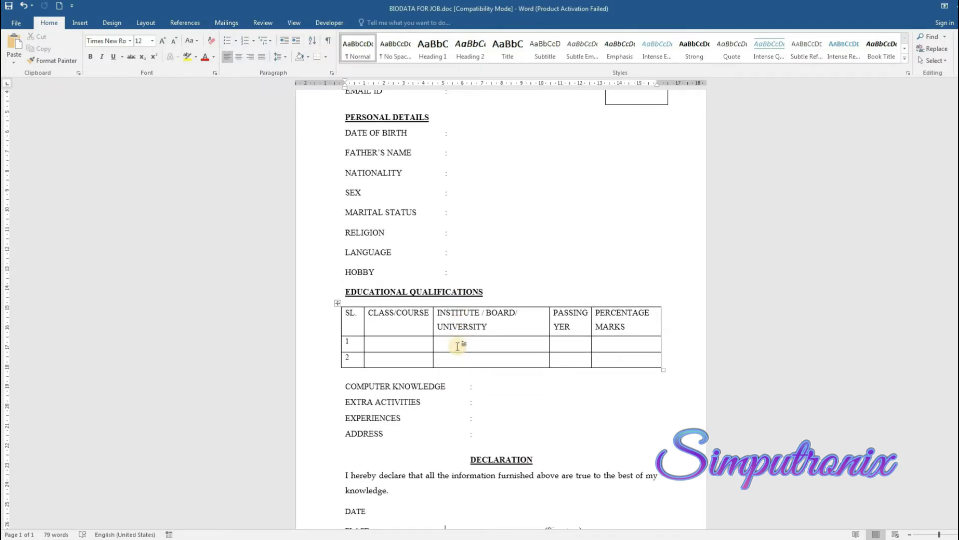
{"action": "scroll", "coordinate": [458, 346], "scroll_direction": "up", "scroll_amount": 3}
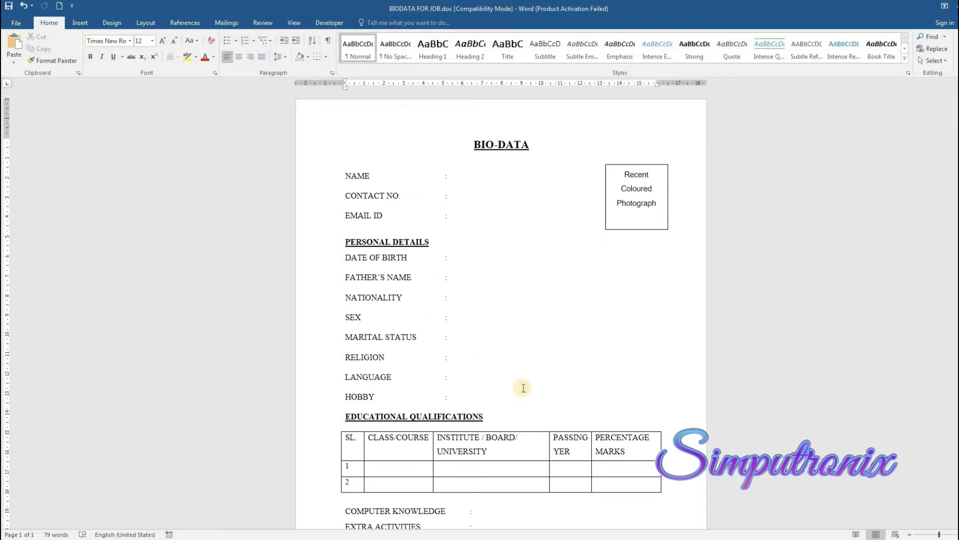
{"action": "scroll", "coordinate": [501, 342], "scroll_direction": "down", "scroll_amount": 2}
{"action": "scroll", "coordinate": [502, 342], "scroll_direction": "down", "scroll_amount": 2}
{"action": "scroll", "coordinate": [475, 291], "scroll_direction": "up", "scroll_amount": 3}
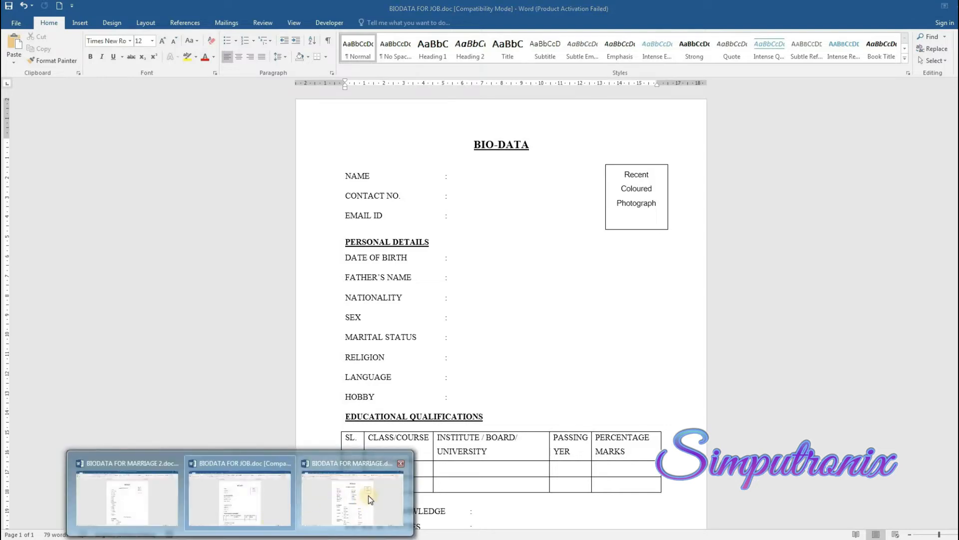
{"action": "left_click", "coordinate": [367, 496]}
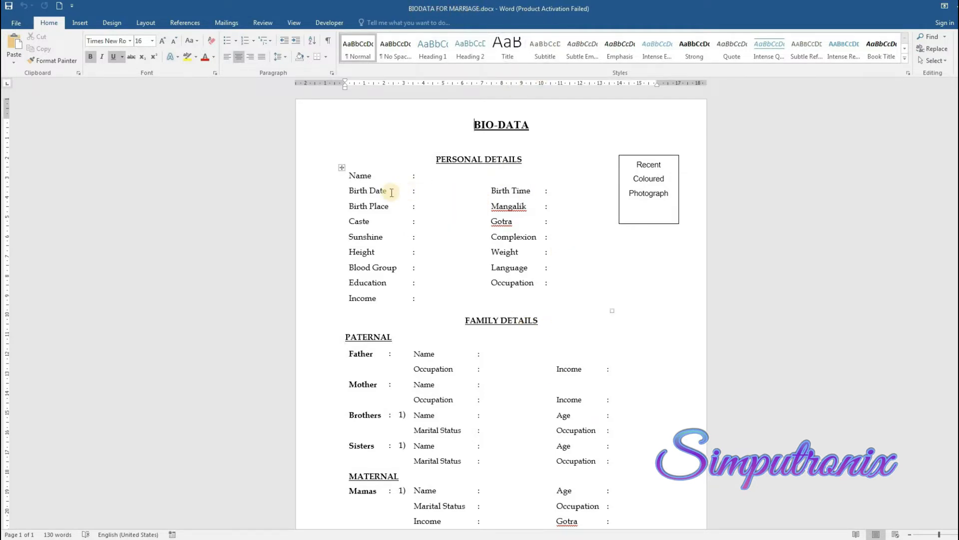
{"action": "scroll", "coordinate": [450, 270], "scroll_direction": "down", "scroll_amount": 4}
{"action": "scroll", "coordinate": [523, 354], "scroll_direction": "up", "scroll_amount": 4}
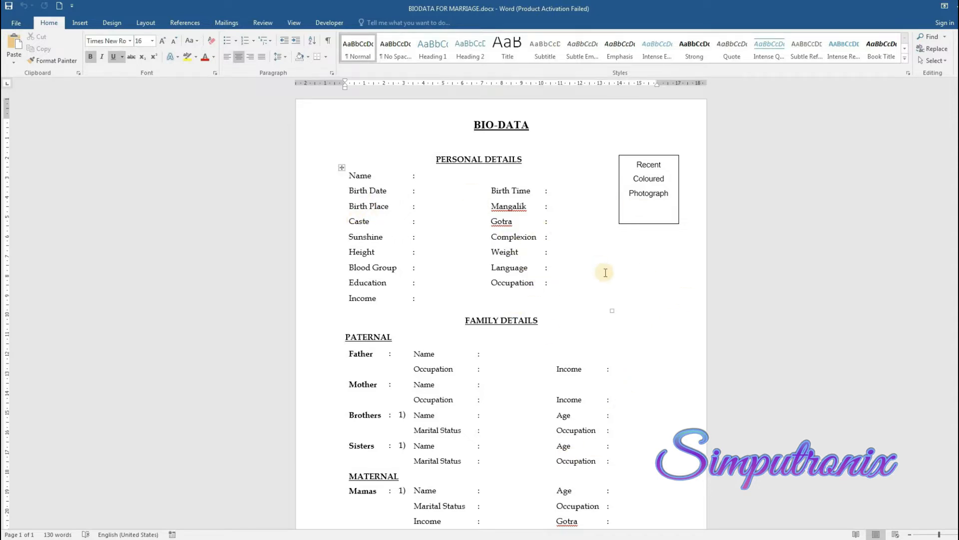
{"action": "scroll", "coordinate": [482, 249], "scroll_direction": "down", "scroll_amount": 3}
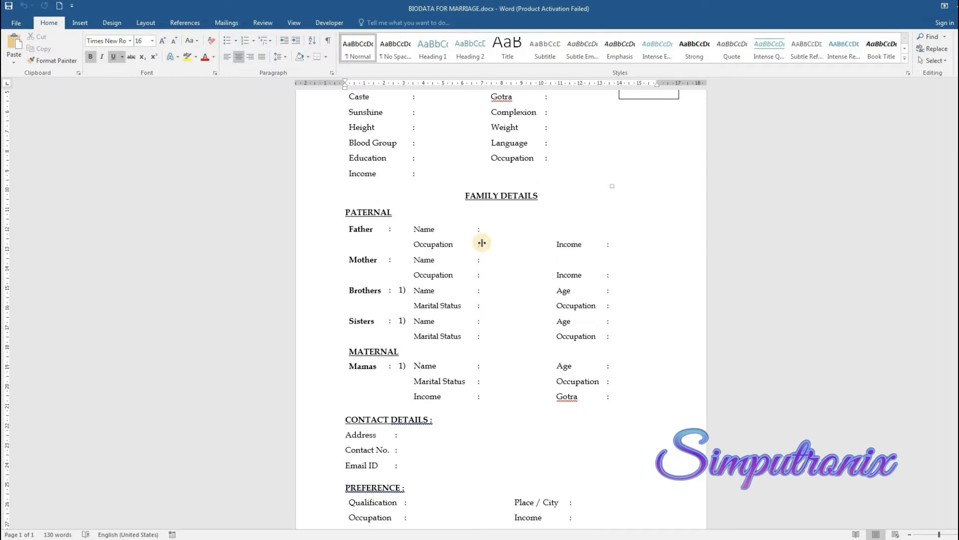
{"action": "scroll", "coordinate": [527, 325], "scroll_direction": "down", "scroll_amount": 1}
{"action": "scroll", "coordinate": [494, 232], "scroll_direction": "up", "scroll_amount": 3}
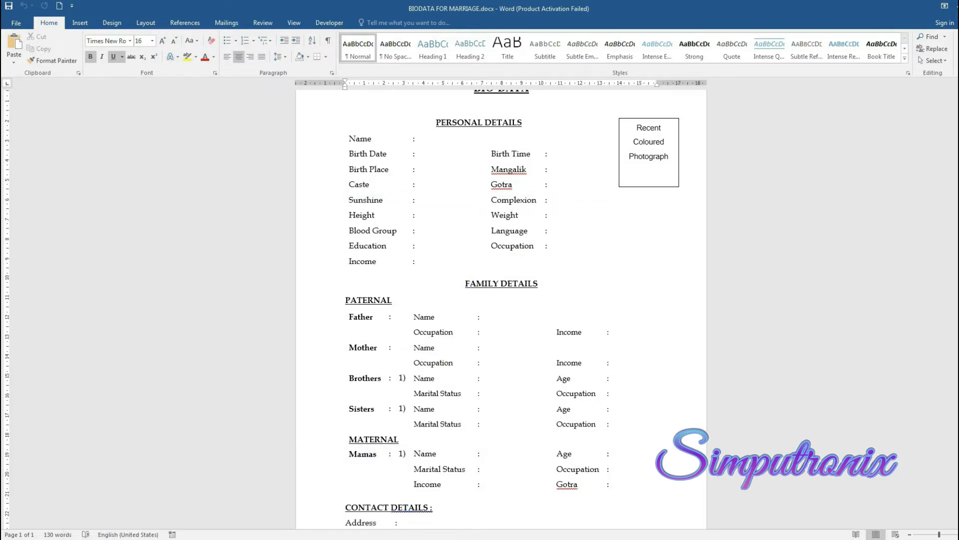
Switch to BIODATA FOR MARRIAGE 2.docx and scroll through its two pages
{"action": "left_click", "coordinate": [149, 494]}
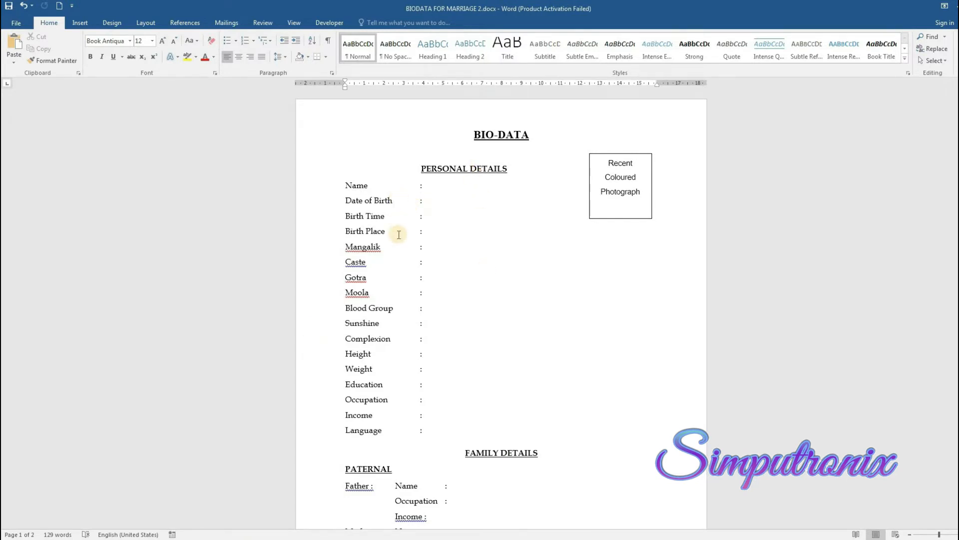
{"action": "scroll", "coordinate": [399, 235], "scroll_direction": "down", "scroll_amount": 10}
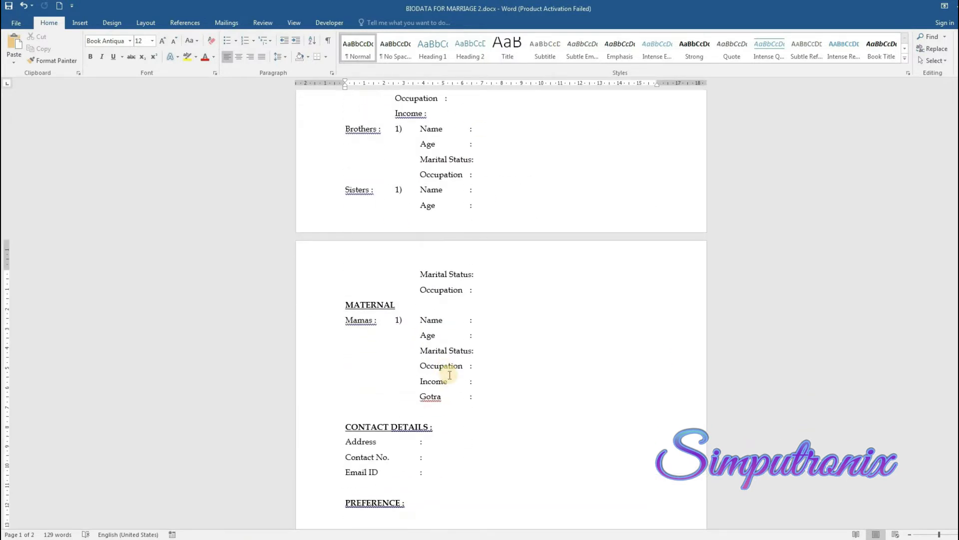
{"action": "scroll", "coordinate": [449, 375], "scroll_direction": "down", "scroll_amount": 5}
{"action": "scroll", "coordinate": [450, 375], "scroll_direction": "up", "scroll_amount": 10}
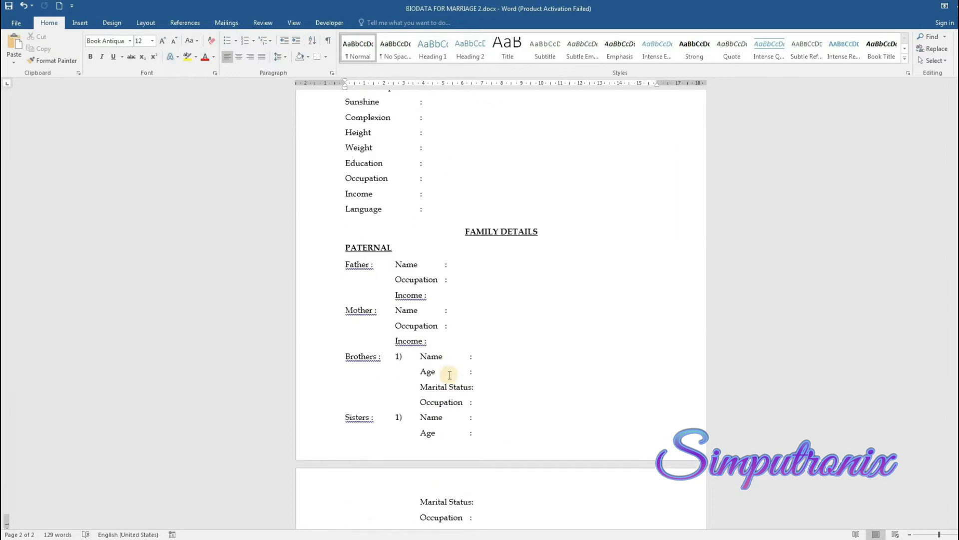
{"action": "scroll", "coordinate": [450, 375], "scroll_direction": "up", "scroll_amount": 5}
In BIODATA FOR JOB.doc, enter the applicant's name, contact number and e-mail address
{"action": "mouse_move", "coordinate": [240, 539]}
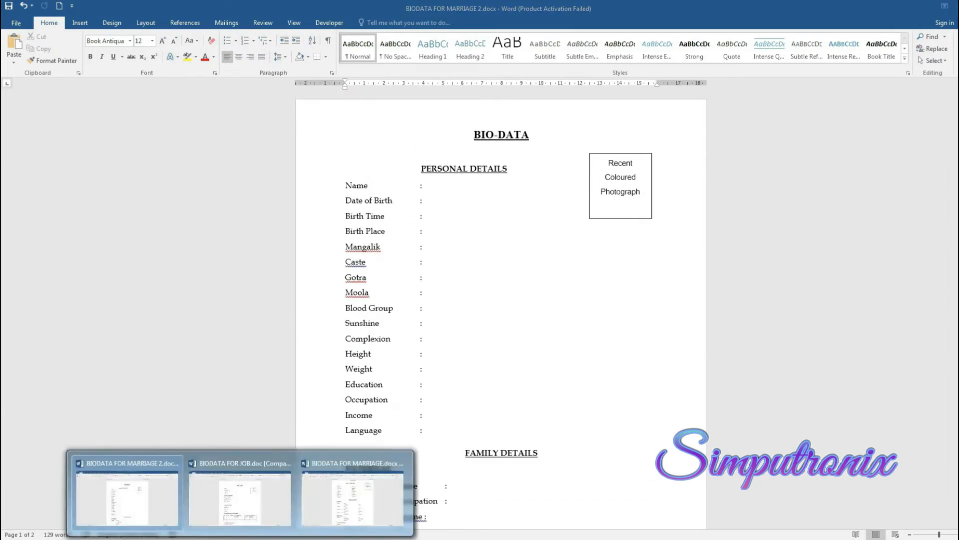
{"action": "left_click", "coordinate": [270, 496]}
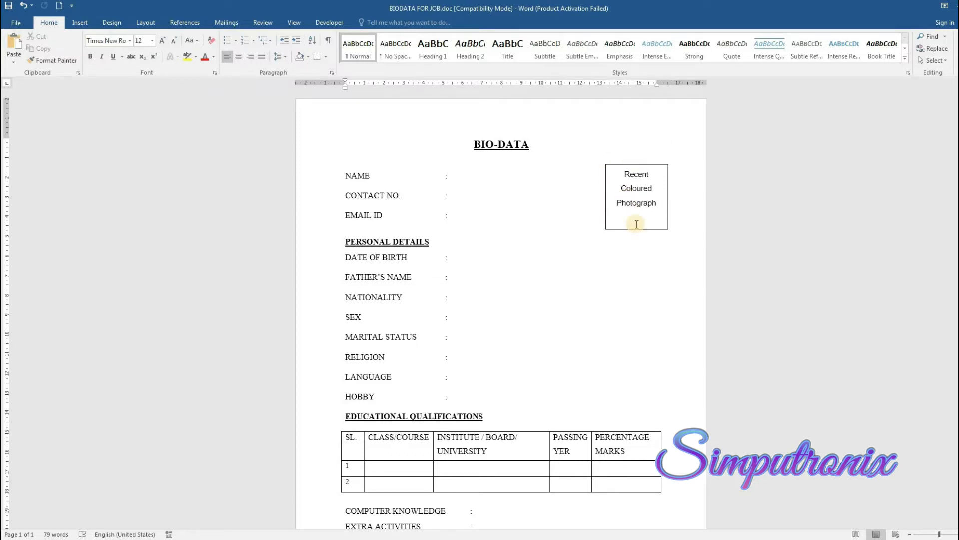
{"action": "left_click", "coordinate": [574, 183]}
{"action": "key", "text": "Down"}
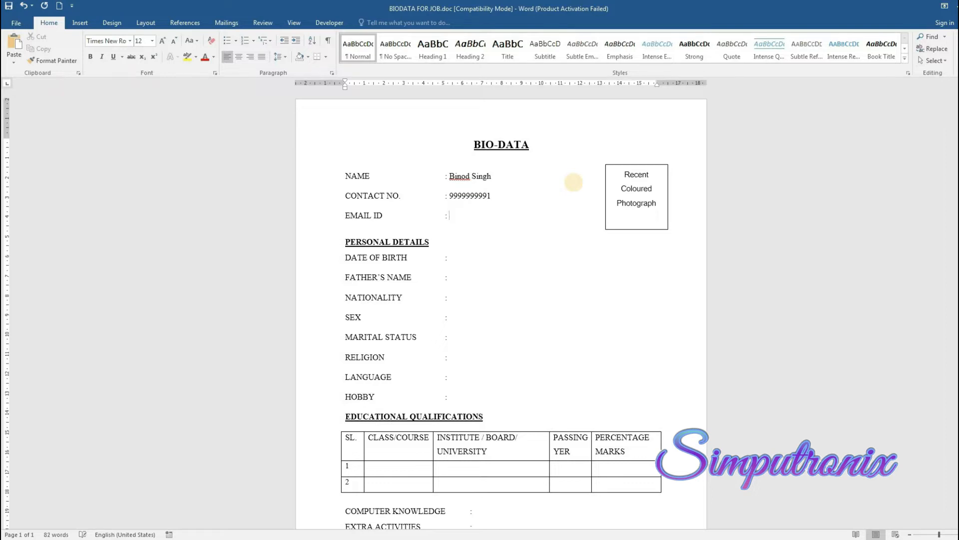
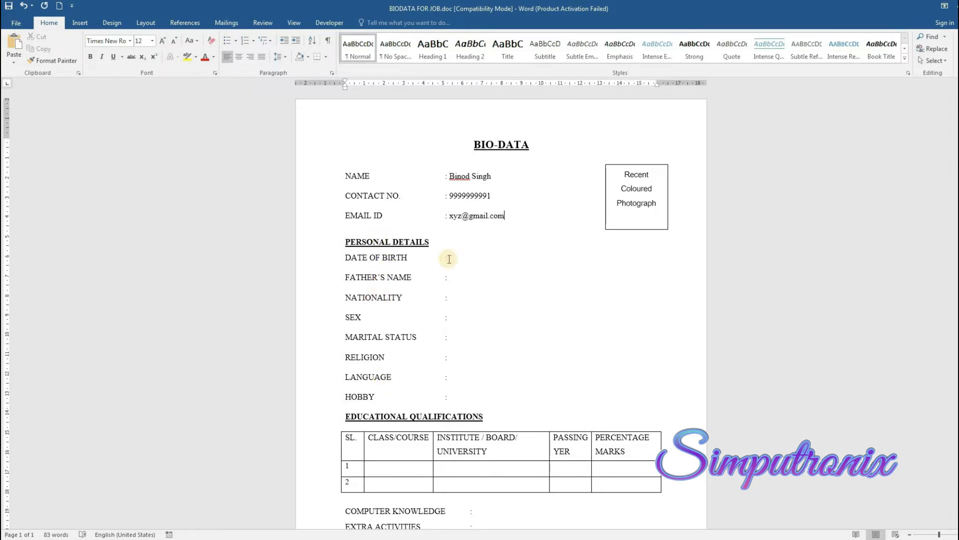
Enter birth date 01\02\1980, the father's name, nationality Indian, and the sex and marital options
{"action": "left_click", "coordinate": [483, 258]}
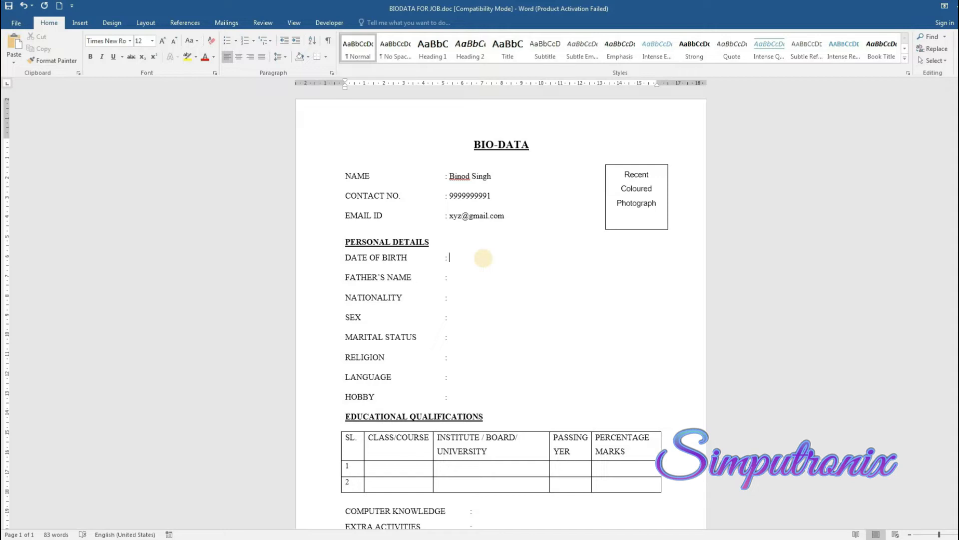
{"action": "type", "text": "01"}
{"action": "type", "text": "\\02\\1980"}
{"action": "type", "text": "IONALITY : Indian"}
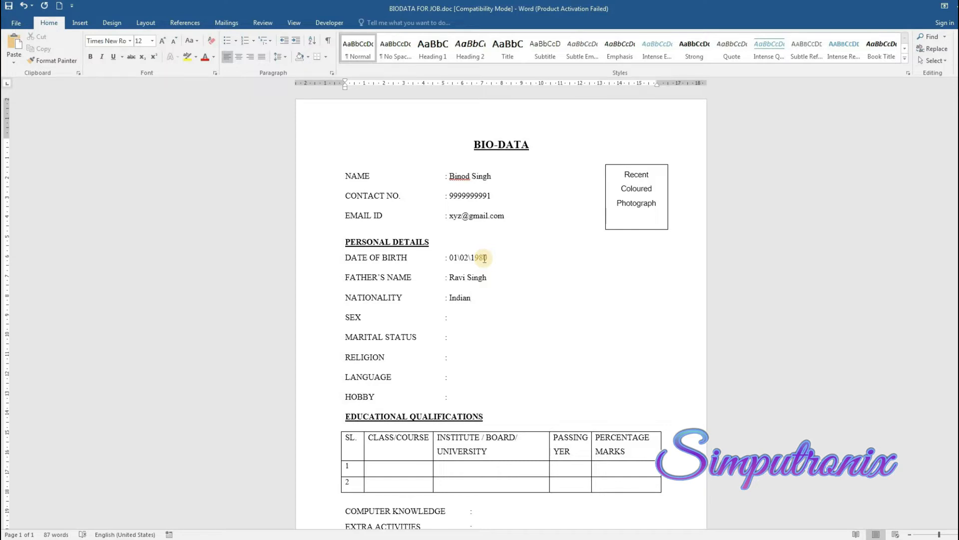
{"action": "type", "text": "Male"}
{"action": "type", "text": "/"}
{"action": "type", "text": "Female : "}
{"action": "type", "text": "Marri"}
{"action": "type", "text": "ed/Unmarried"}
Trim the option text so SEX reads Male and marital status reads Unmarried
{"action": "key", "text": "Up"}
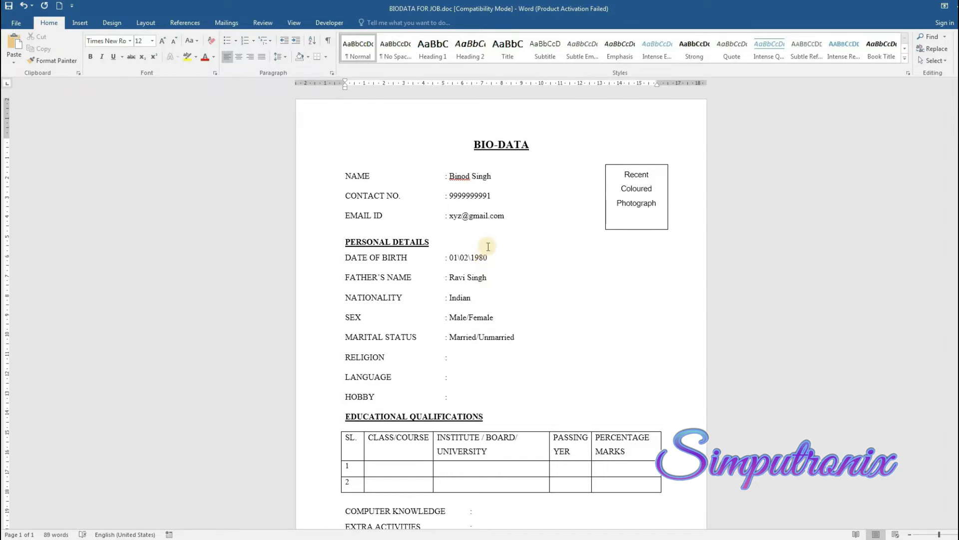
{"action": "left_click", "coordinate": [477, 317]}
{"action": "left_click_drag", "start_coordinate": [466, 320], "coordinate": [488, 324]}
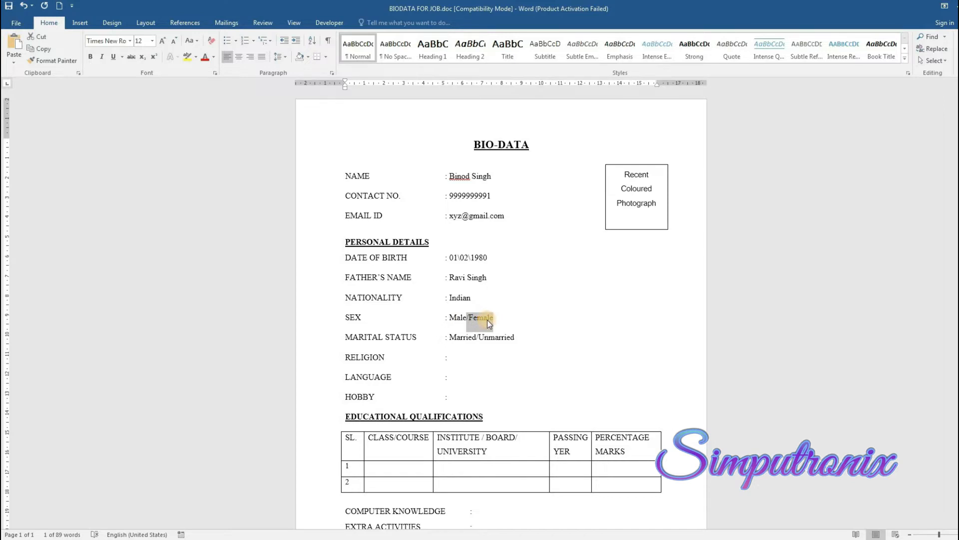
{"action": "key", "text": "Delete"}
{"action": "key", "text": "Down"}
{"action": "key", "text": "Down"}
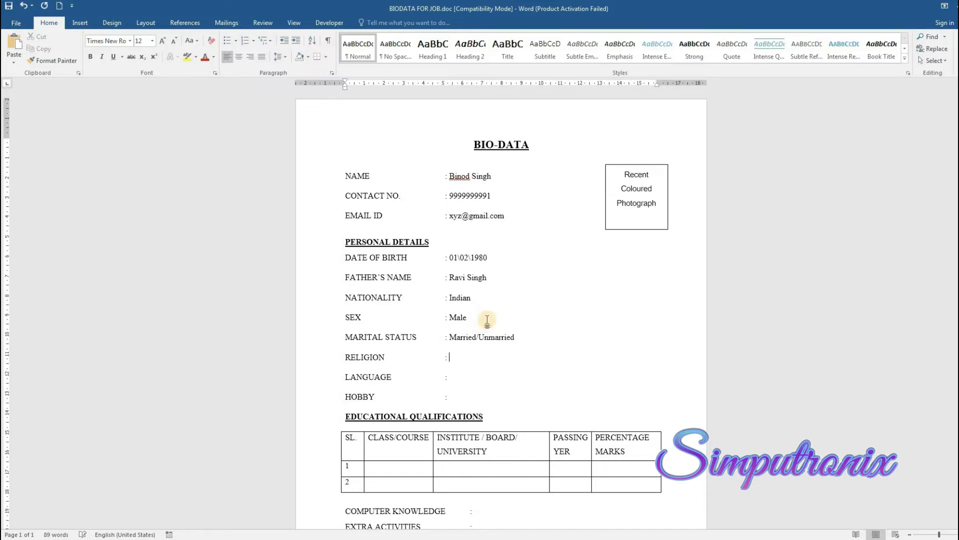
{"action": "key", "text": "Right"}
{"action": "key", "text": "Right"}
{"action": "key", "text": "Right"}
{"action": "key", "text": "ctrl+shift+Left"}
{"action": "key", "text": "ctrl+shift+Left"}
{"action": "key", "text": "BackSpace"}
Enter religion Hindu, five languages including Hindi and English, and hobby Reading Novel & Playing Tennis
{"action": "type", "text": "Hindu"}
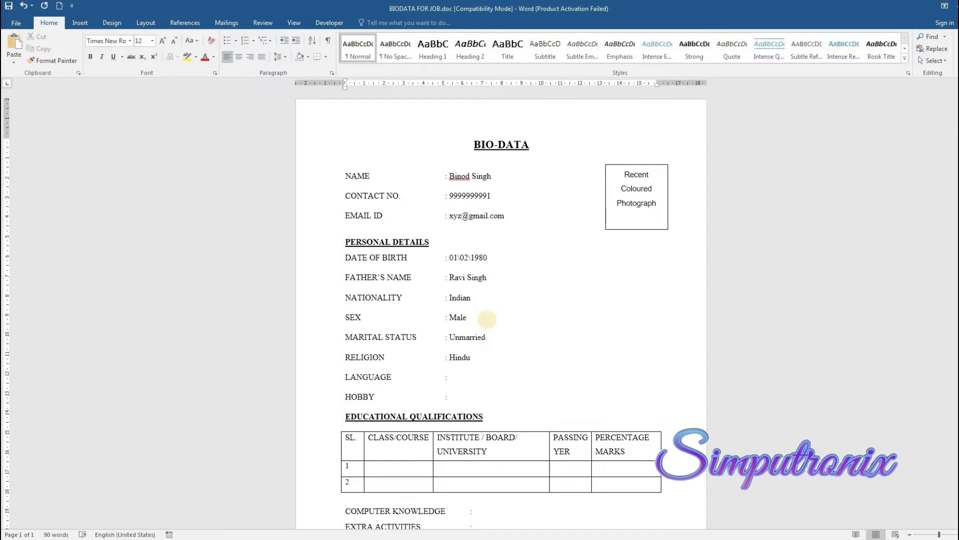
{"action": "type", "text": "Hindi, English, Ta"}
{"action": "type", "text": "mil,Bengali"}
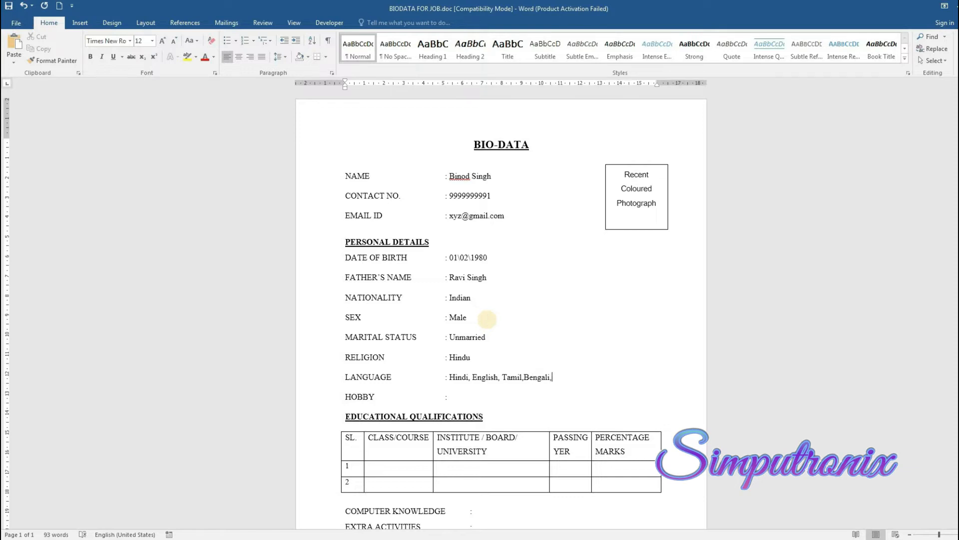
{"action": "type", "text": ",Punjabi"}
{"action": "key", "text": "Down"}
{"action": "type", "text": "Reading Novel"}
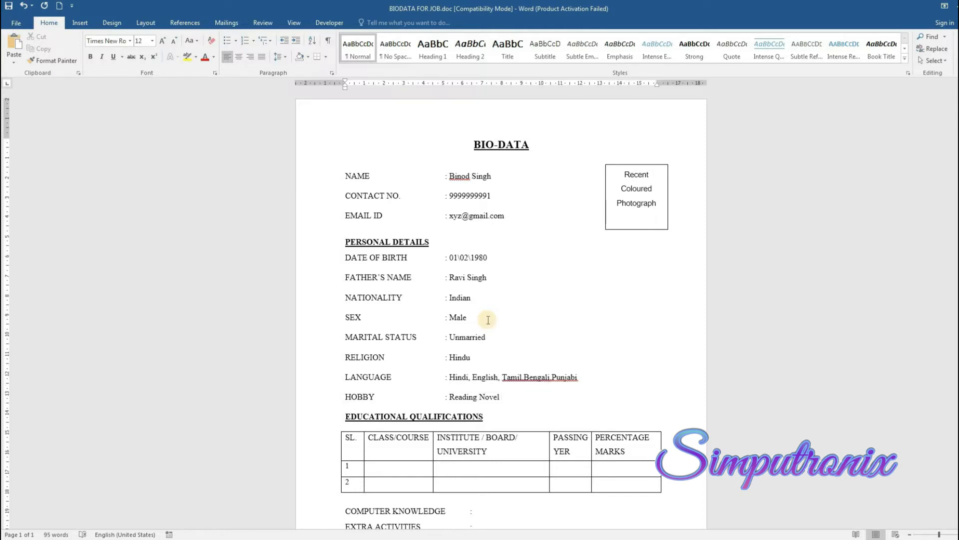
{"action": "type", "text": " & Playing Tennis"}
Fill education row 1 with Graduation, Sikkim Manipal University and passing year 2020
{"action": "key", "text": "Down"}
{"action": "key", "text": "Down"}
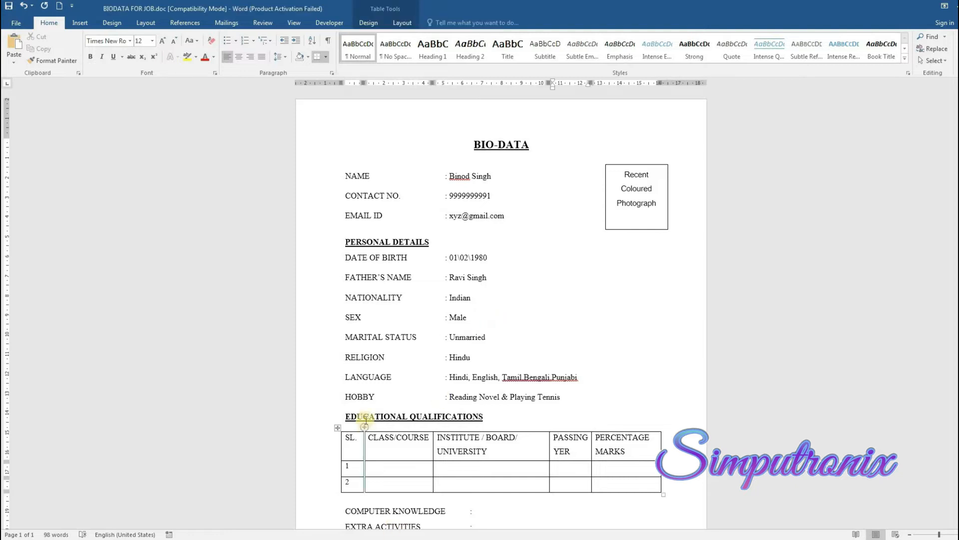
{"action": "scroll", "coordinate": [535, 437], "scroll_direction": "down", "scroll_amount": 2}
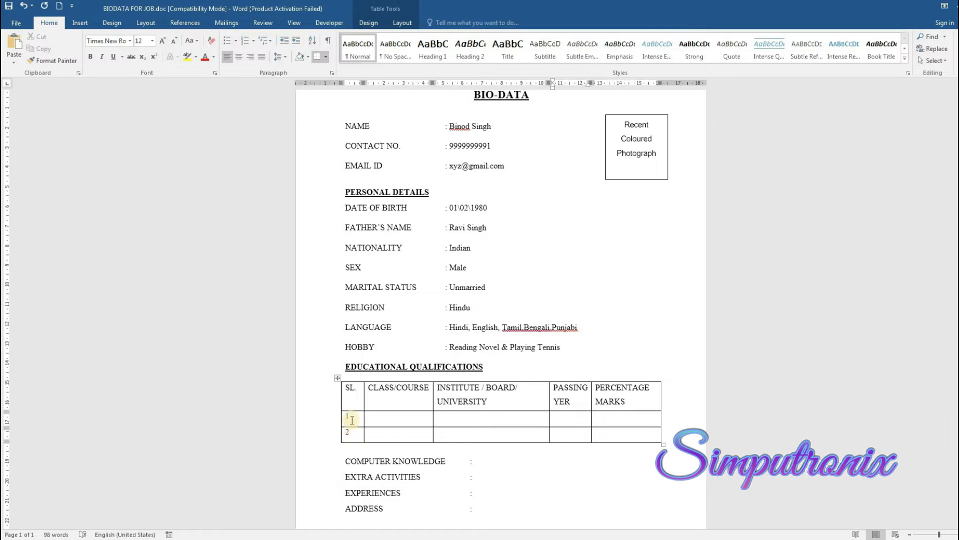
{"action": "left_click", "coordinate": [408, 417]}
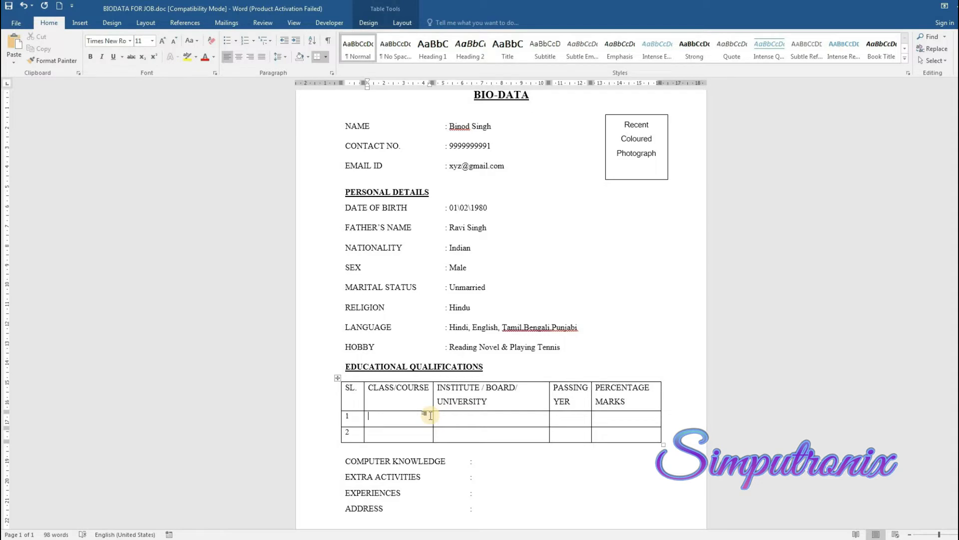
{"action": "type", "text": "Graduation"}
{"action": "left_click", "coordinate": [431, 415]}
{"action": "type", "text": "Si"}
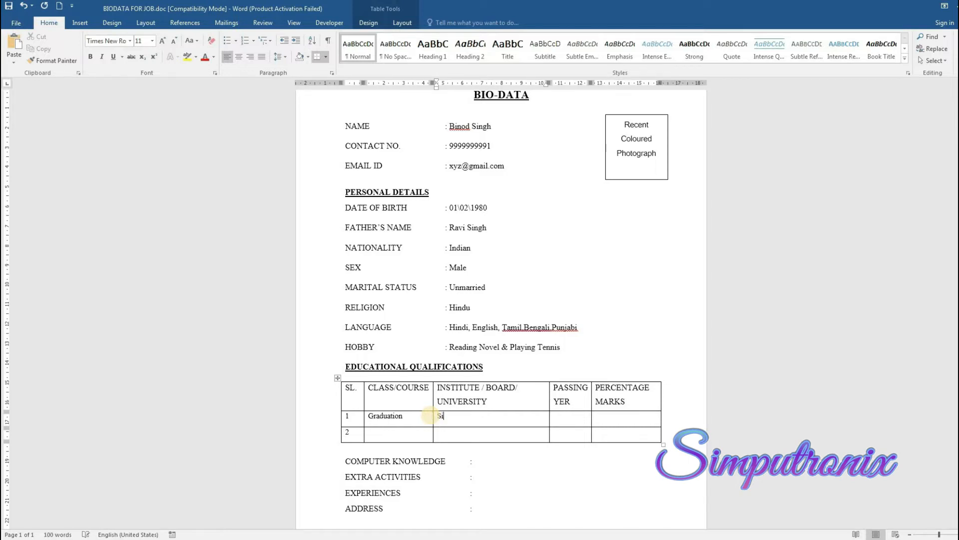
{"action": "type", "text": "kkim Manipal University"}
{"action": "key", "text": "Tab"}
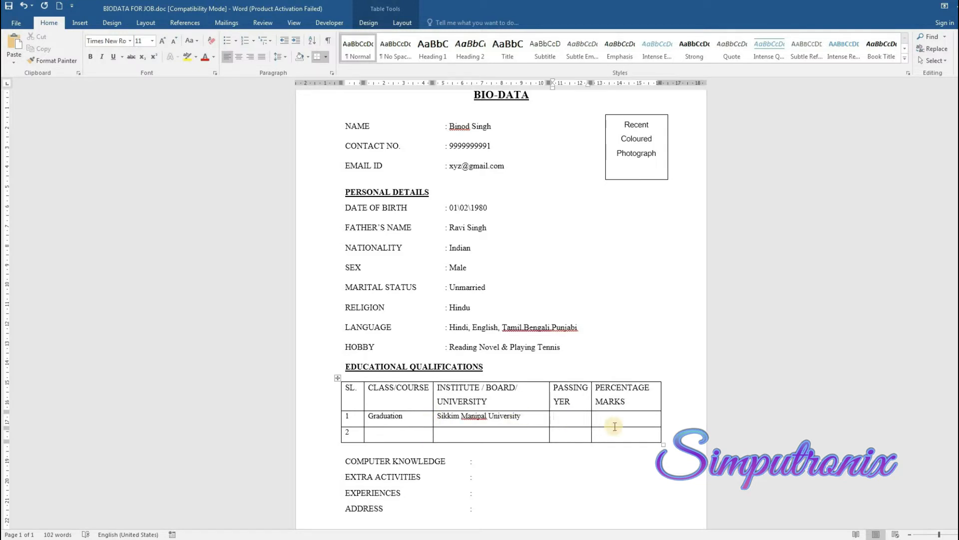
{"action": "type", "text": "2020"}
{"action": "key", "text": "Tab"}
Give row 1 78% and fill row 2 with 10+2, CBSE, 2016, 84%
{"action": "type", "text": "8"}
{"action": "key", "text": "BackSpace"}
{"action": "type", "text": "78"}
{"action": "type", "text": "10+2"}
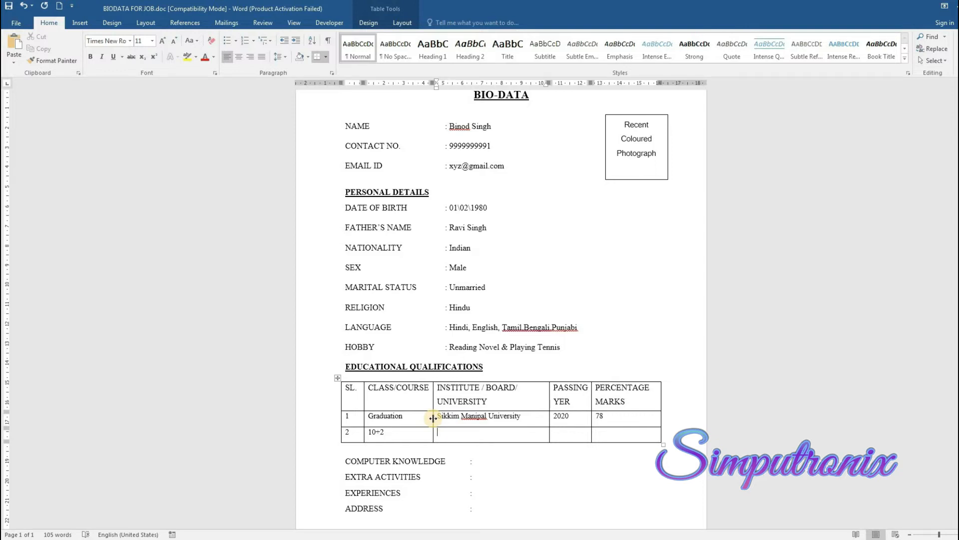
{"action": "type", "text": "CBSE"}
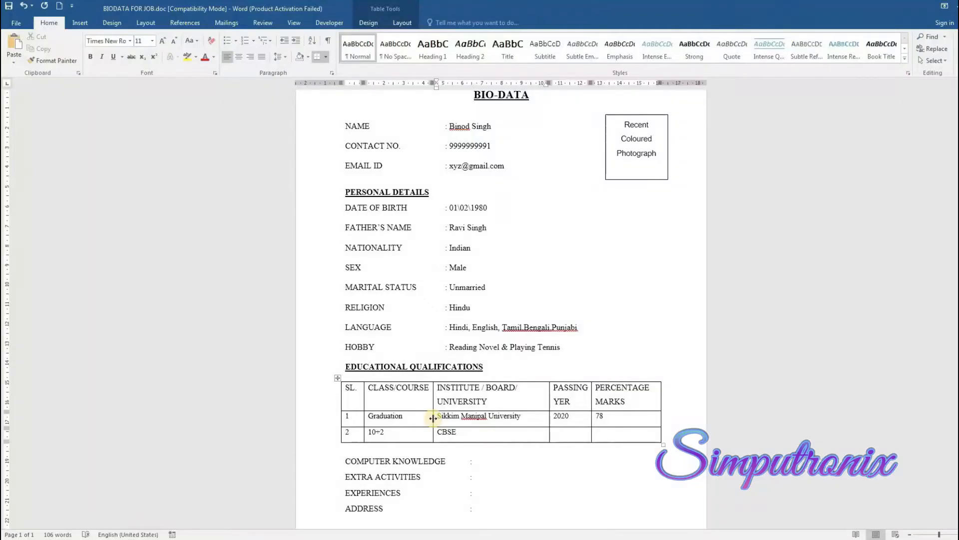
{"action": "key", "text": "Tab"}
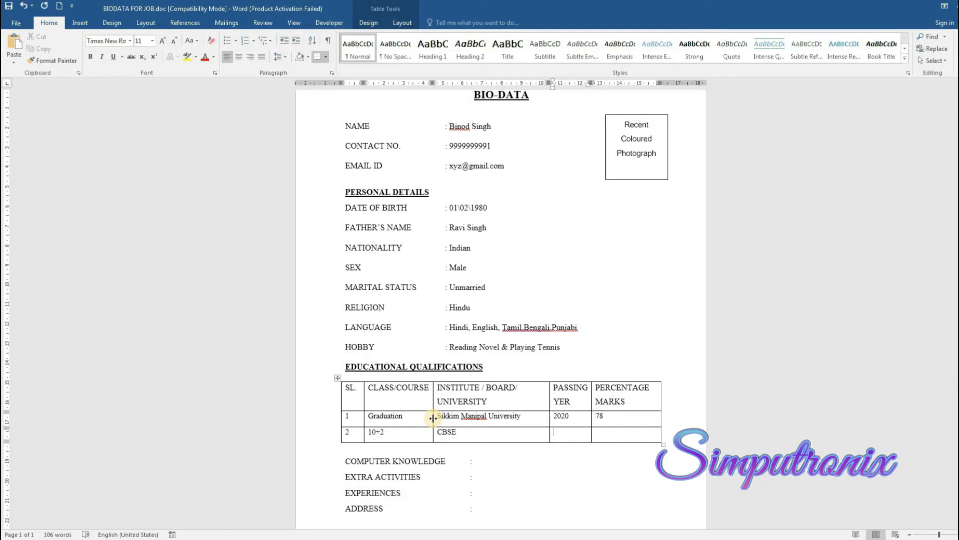
{"action": "type", "text": "2016"}
{"action": "key", "text": "Tab"}
{"action": "type", "text": "84"}
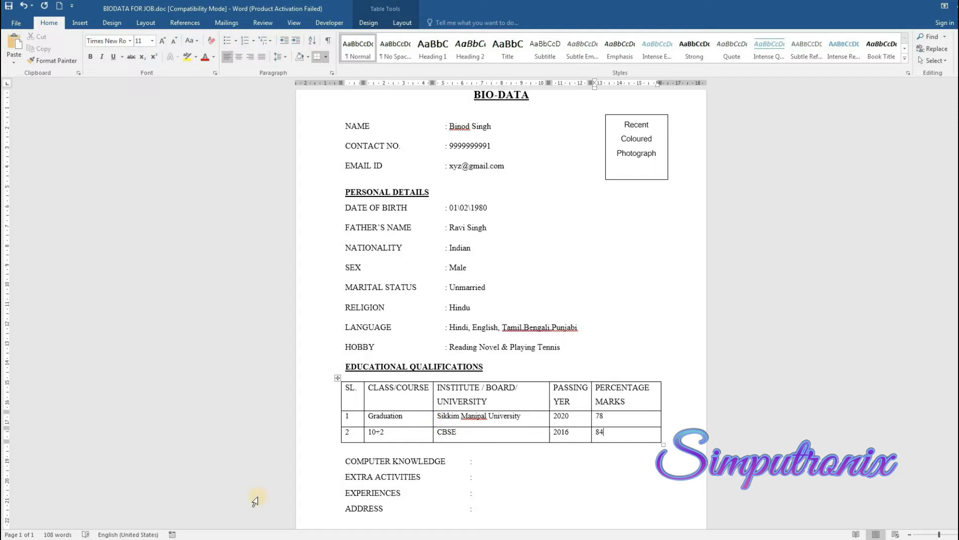
{"action": "type", "text": "%"}
{"action": "key", "text": "Down"}
{"action": "type", "text": "%"}
Undo the accidentally added third table row so only two rows remain
{"action": "key", "text": "Tab"}
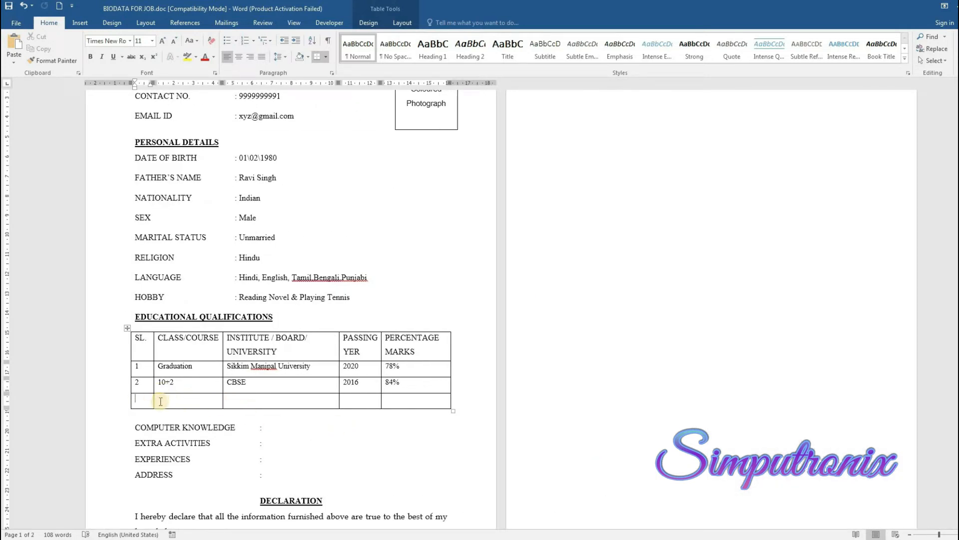
{"action": "type", "text": "3"}
{"action": "key", "text": "ctrl+z"}
{"action": "key", "text": "ctrl+z"}
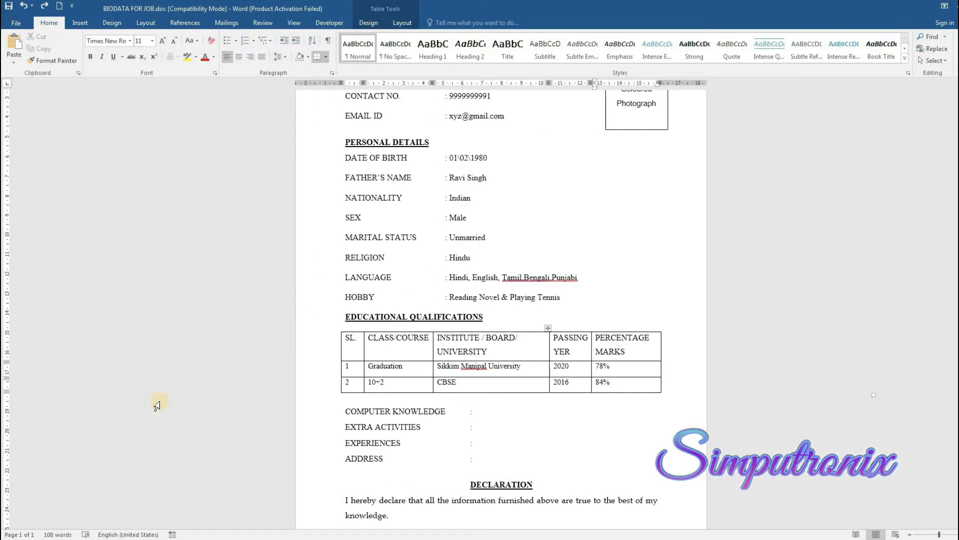
Enter computer knowledge 'Ms office, Tally, Internet' and extra activity 'Certificate of Best Sportsperson in Tennis from ......'
{"action": "scroll", "coordinate": [156, 397], "scroll_direction": "down", "scroll_amount": 2}
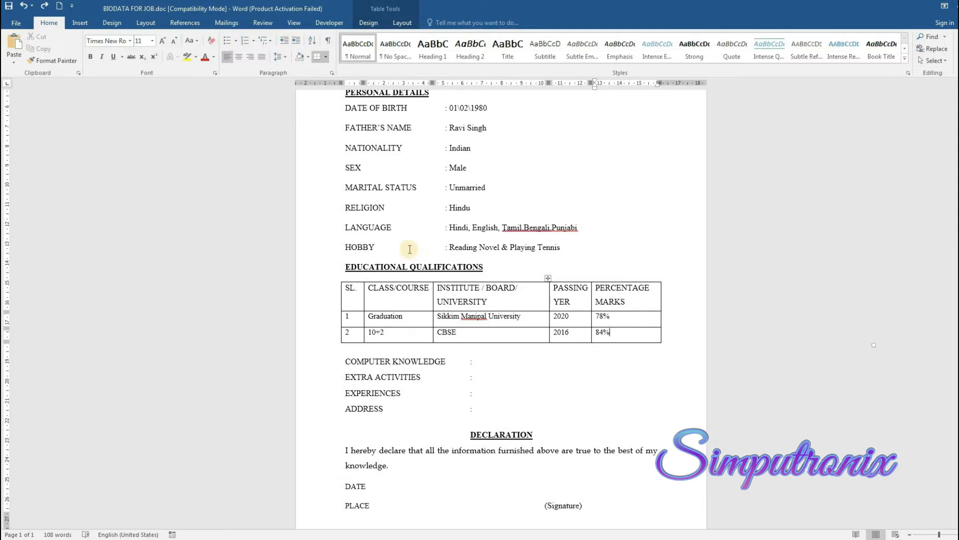
{"action": "left_click", "coordinate": [479, 363]}
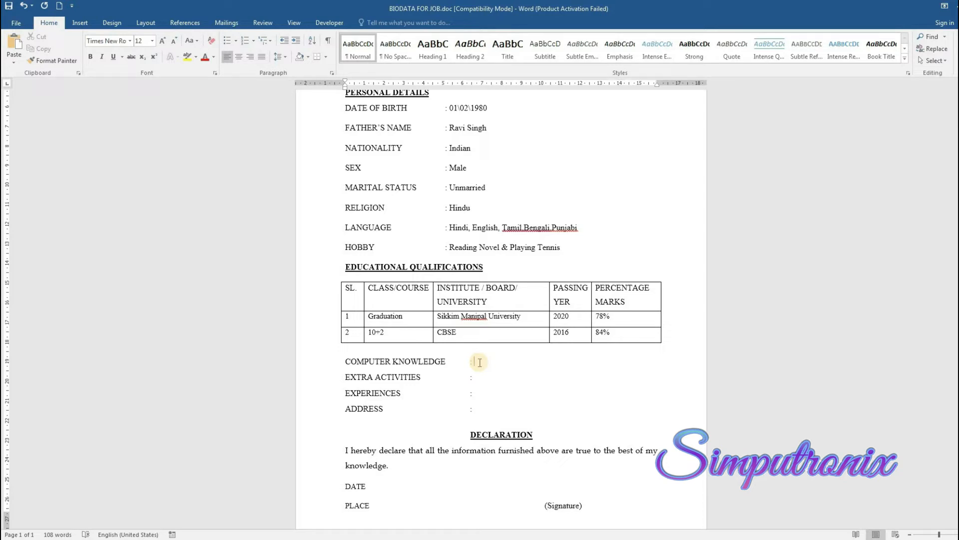
{"action": "type", "text": "Ms office, Tally, Internet"}
{"action": "key", "text": "Down"}
{"action": "type", "text": "Certificate of"}
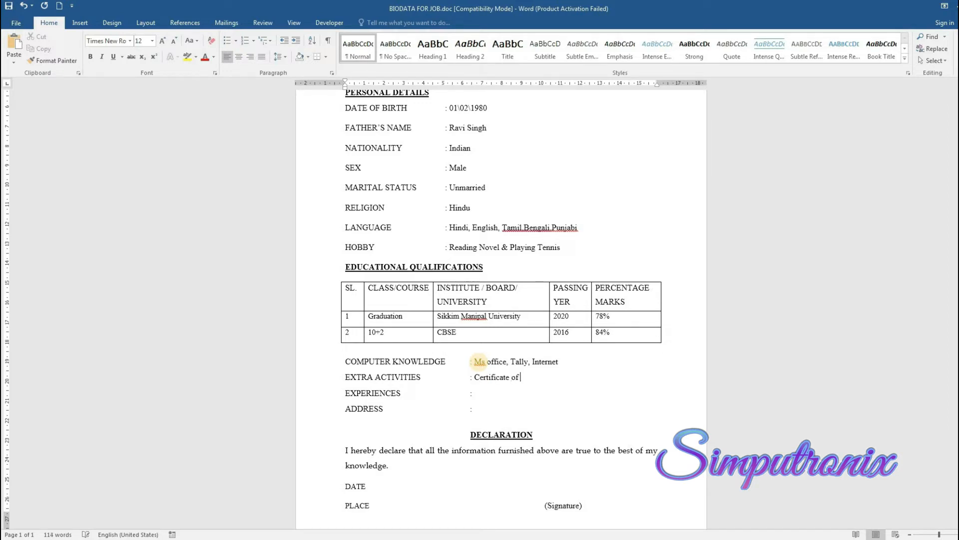
{"action": "type", "text": " Best Sportsperson in "}
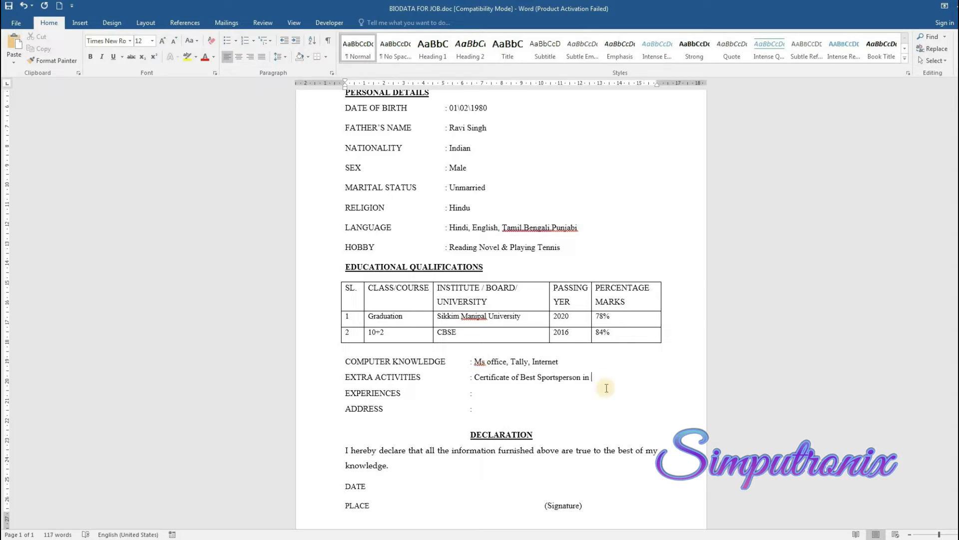
{"action": "type", "text": "Tennis from ......"}
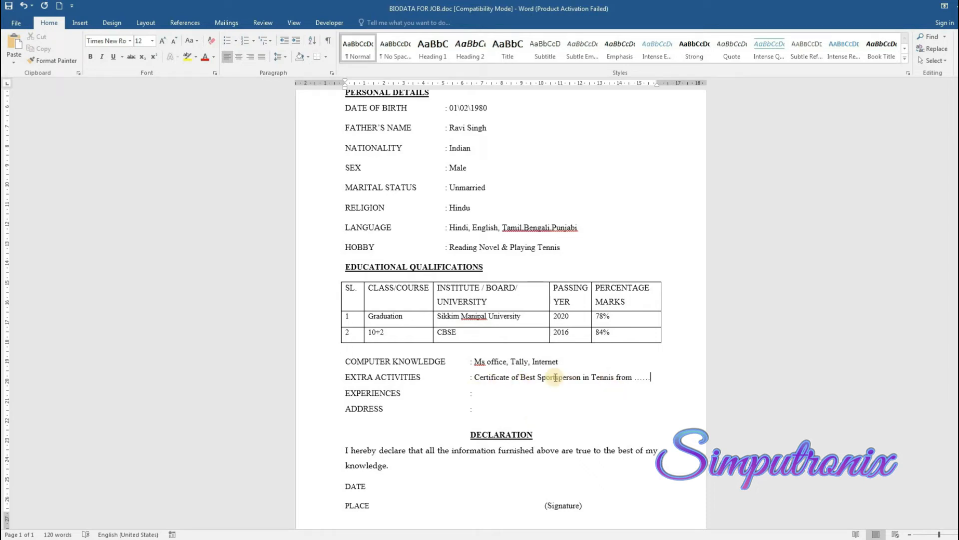
{"action": "left_click", "coordinate": [477, 393]}
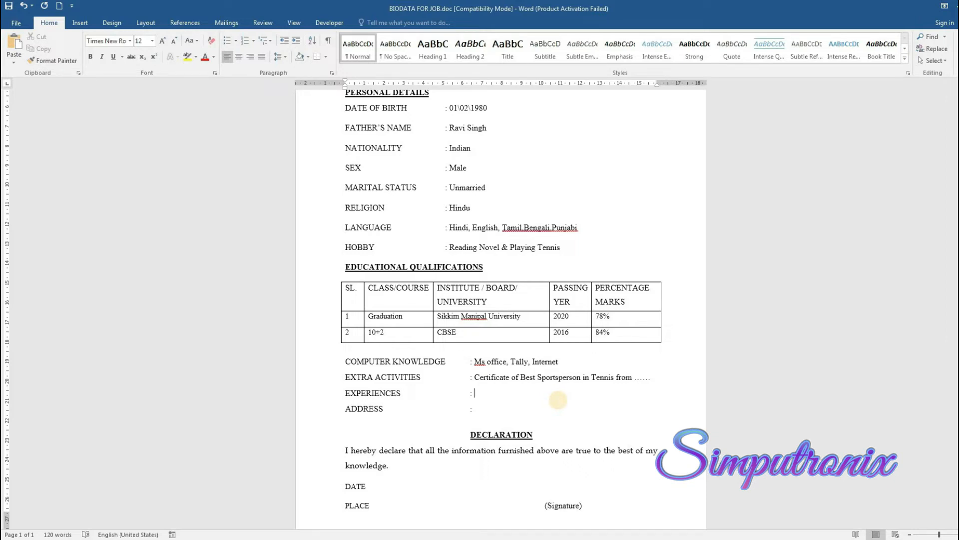
Enter Fresher under EXPERIENCES and the postal address on the ADDRESS line
{"action": "type", "text": "Fresher"}
{"action": "key", "text": "Down"}
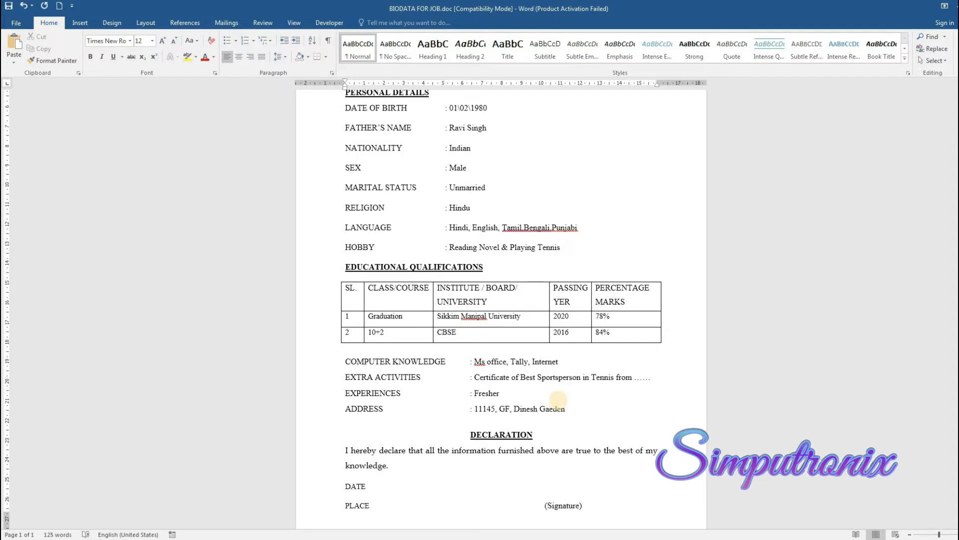
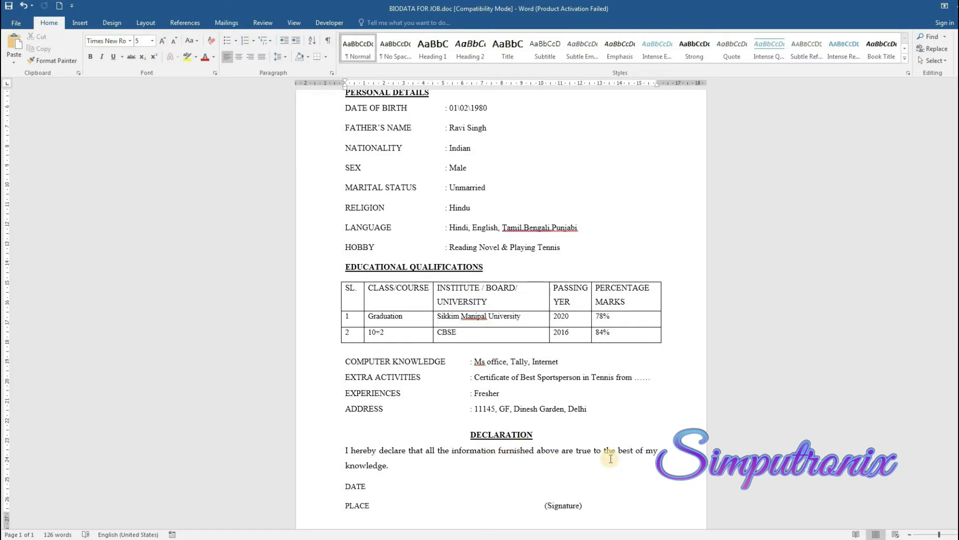
{"action": "scroll", "coordinate": [611, 458], "scroll_direction": "down", "scroll_amount": 1}
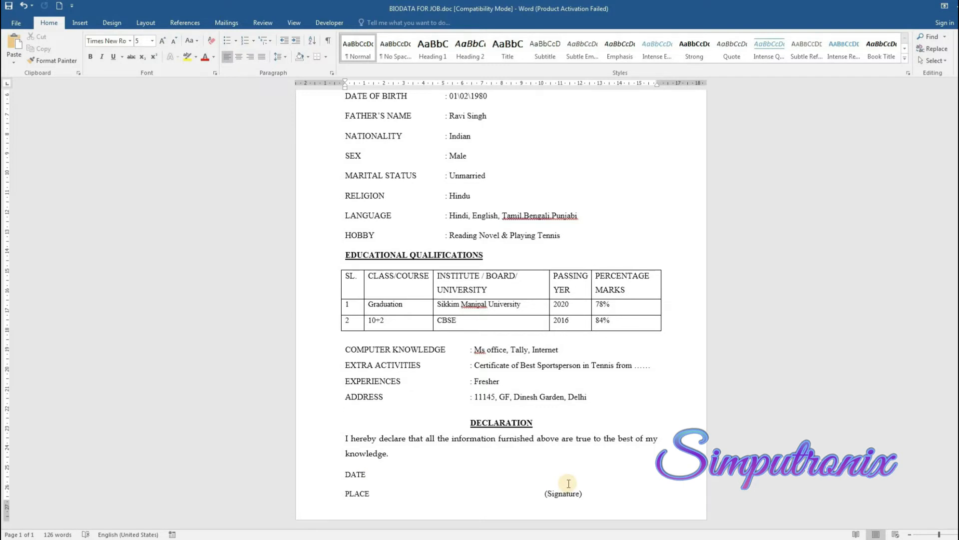
{"action": "scroll", "coordinate": [568, 484], "scroll_direction": "up", "scroll_amount": 5}
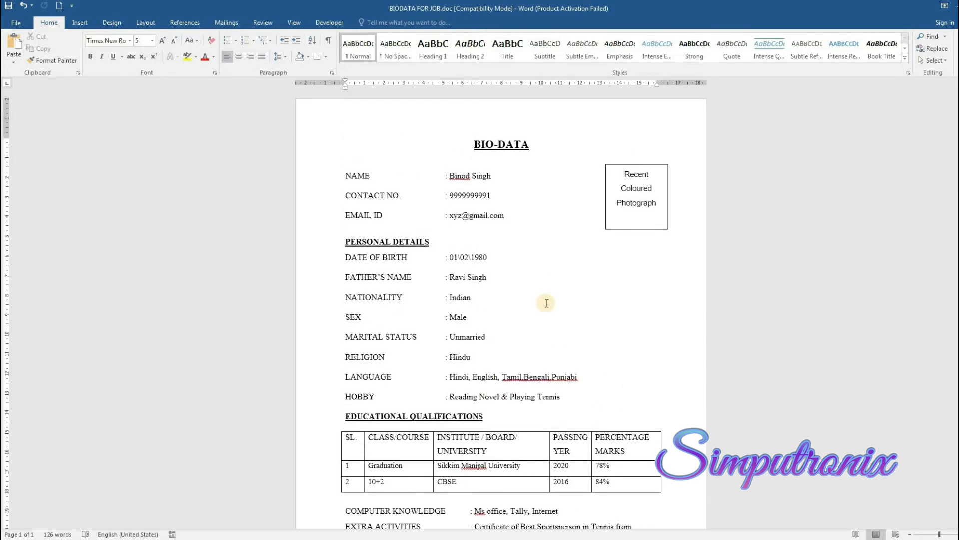
{"action": "scroll", "coordinate": [550, 306], "scroll_direction": "down", "scroll_amount": 5}
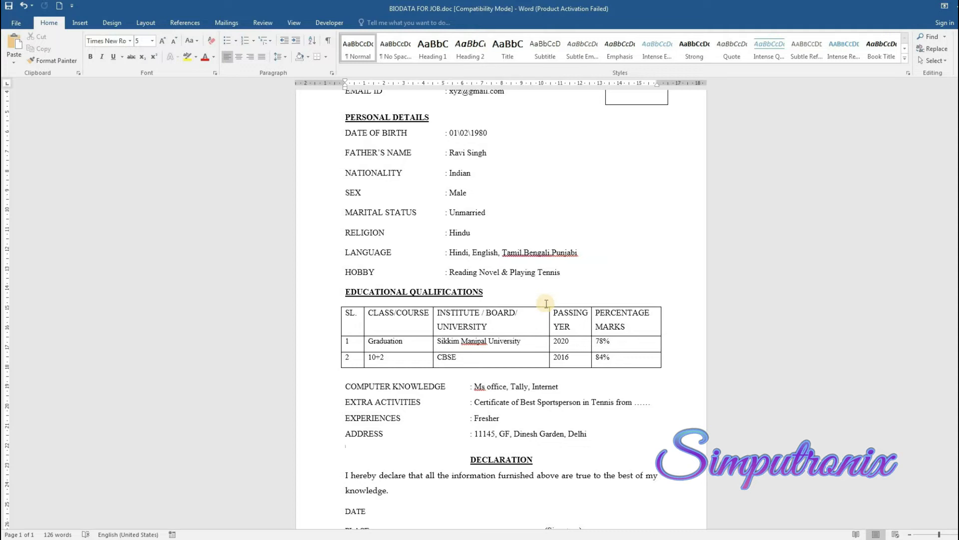
{"action": "scroll", "coordinate": [478, 193], "scroll_direction": "up", "scroll_amount": 3}
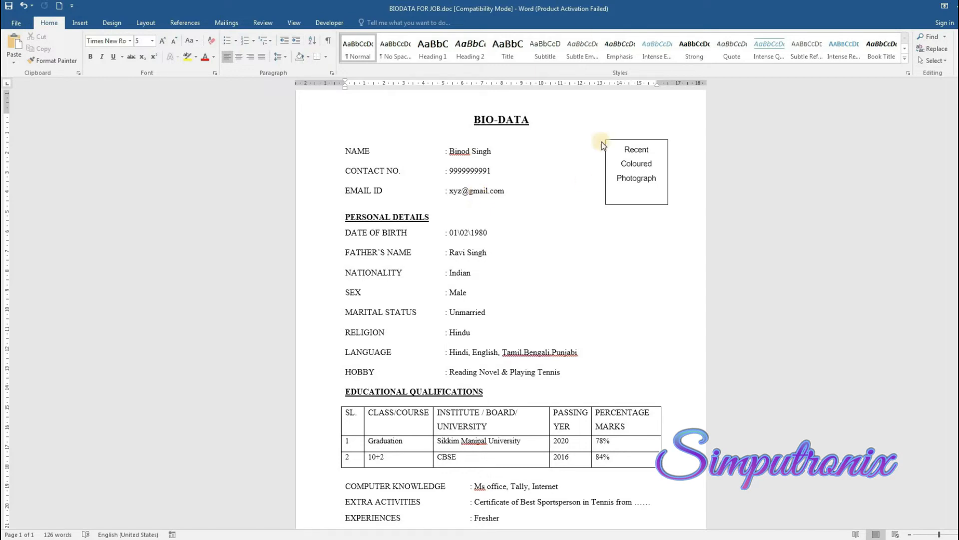
{"action": "scroll", "coordinate": [424, 243], "scroll_direction": "down", "scroll_amount": 1}
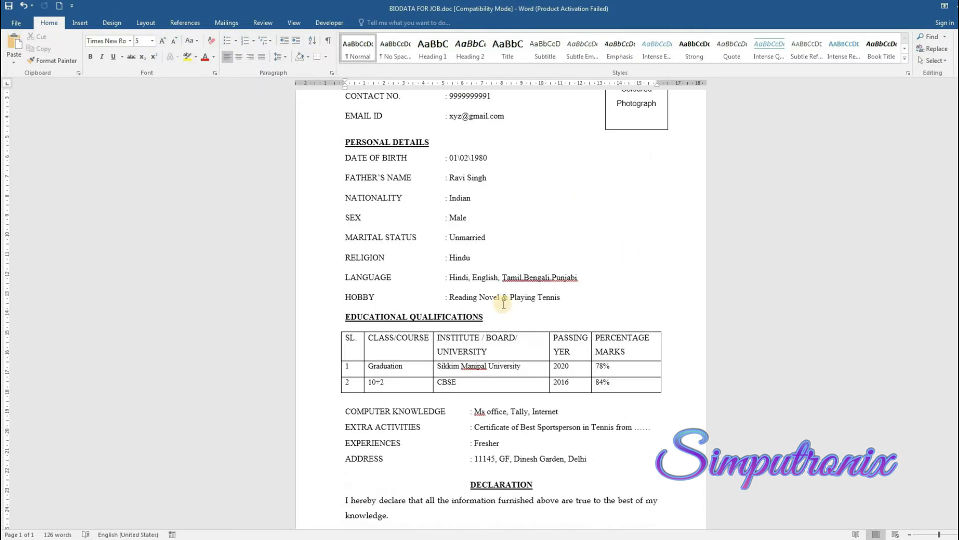
{"action": "scroll", "coordinate": [620, 208], "scroll_direction": "up", "scroll_amount": 2}
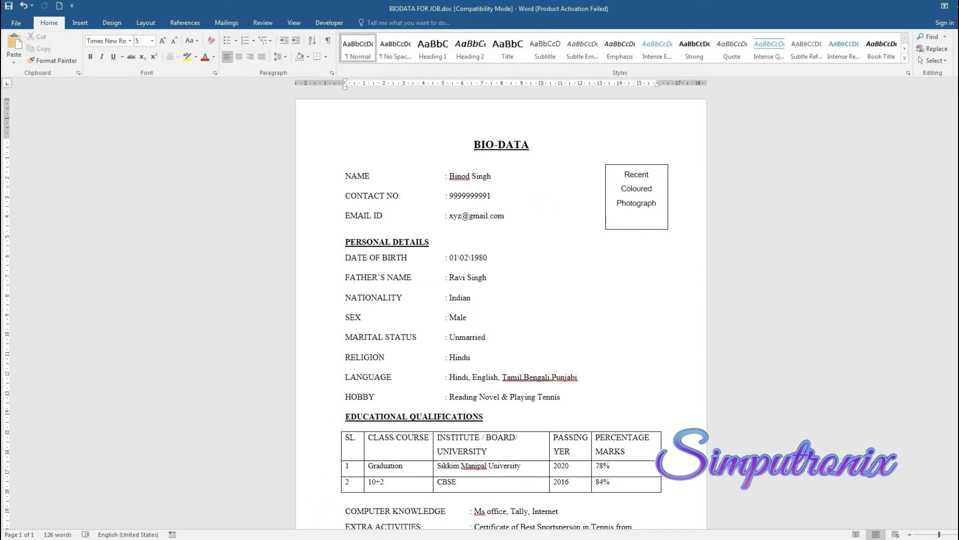
{"action": "mouse_move", "coordinate": [250, 539]}
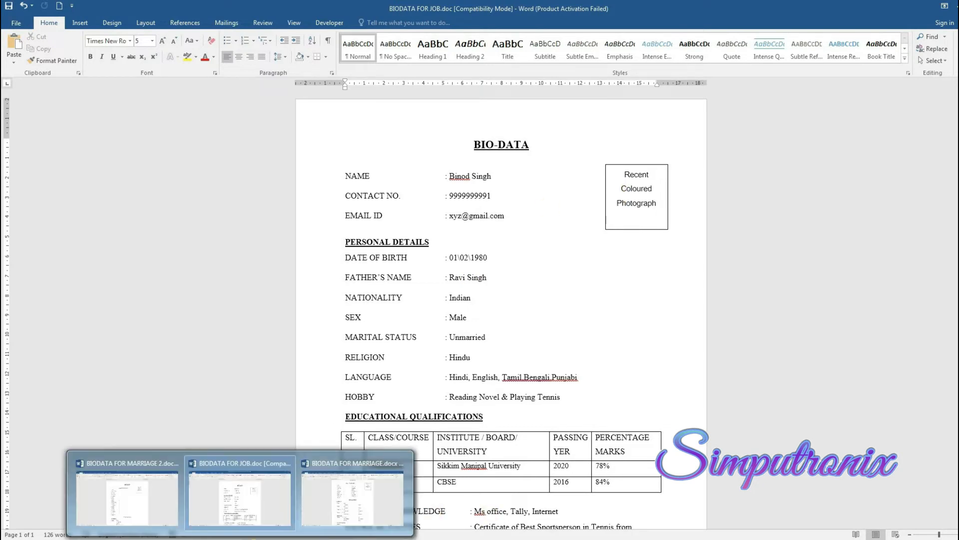
Compare BIODATA FOR MARRIAGE 2.docx and BIODATA FOR MARRIAGE.docx by scrolling each, ending on BIODATA FOR MARRIAGE.docx
{"action": "left_click", "coordinate": [126, 495]}
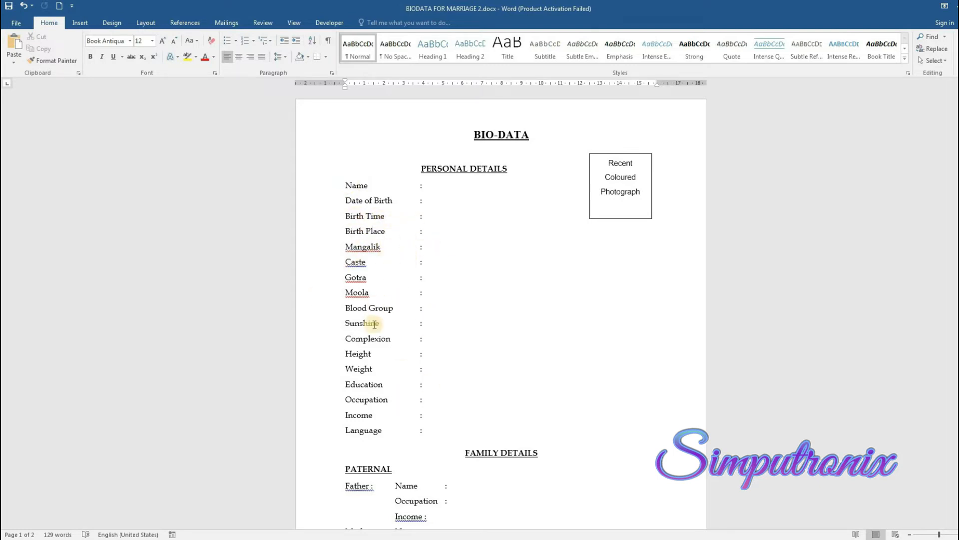
{"action": "scroll", "coordinate": [376, 320], "scroll_direction": "down", "scroll_amount": 2}
{"action": "scroll", "coordinate": [375, 320], "scroll_direction": "down", "scroll_amount": 10}
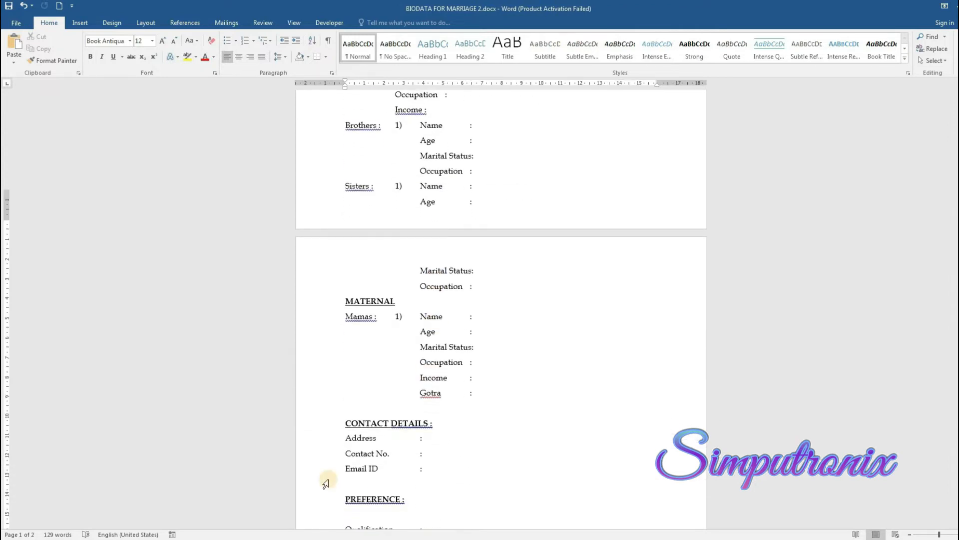
{"action": "mouse_move", "coordinate": [258, 532]}
{"action": "left_click", "coordinate": [368, 520]}
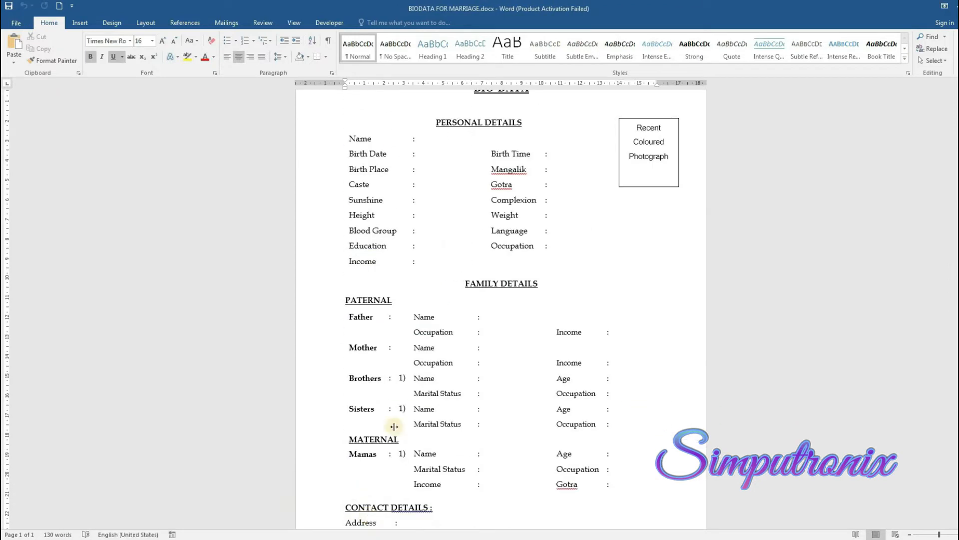
{"action": "scroll", "coordinate": [490, 348], "scroll_direction": "up", "scroll_amount": 1}
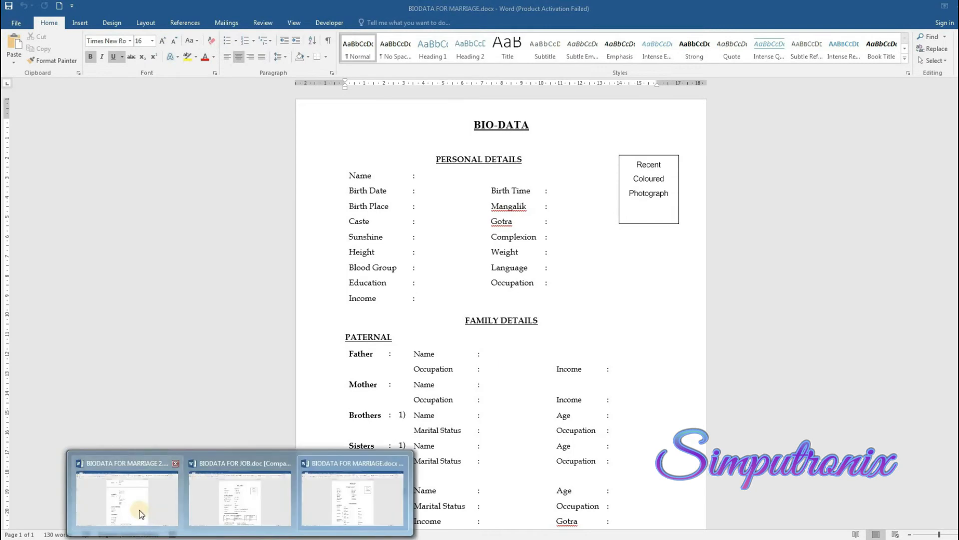
{"action": "left_click", "coordinate": [140, 509]}
{"action": "scroll", "coordinate": [416, 248], "scroll_direction": "up", "scroll_amount": 6}
{"action": "scroll", "coordinate": [416, 249], "scroll_direction": "up", "scroll_amount": 5}
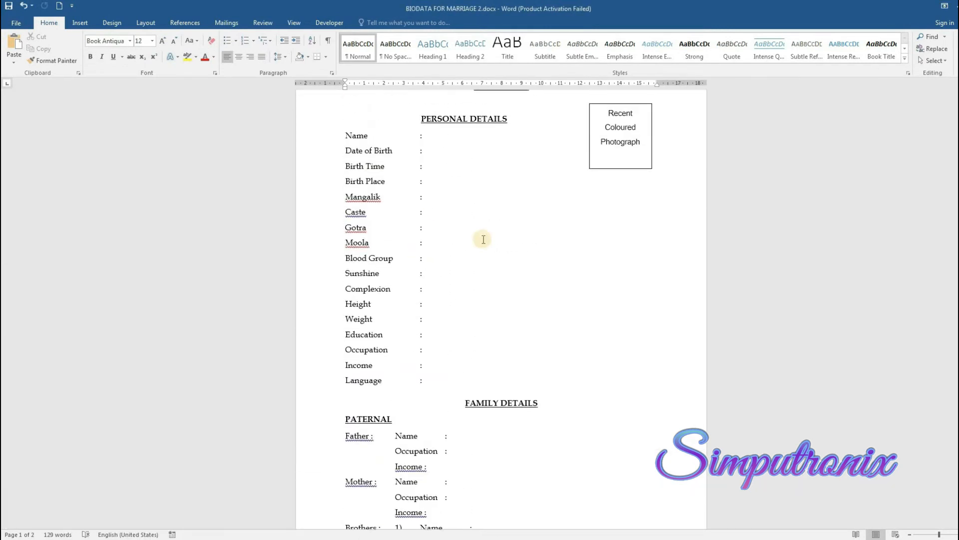
{"action": "scroll", "coordinate": [484, 239], "scroll_direction": "down", "scroll_amount": 8}
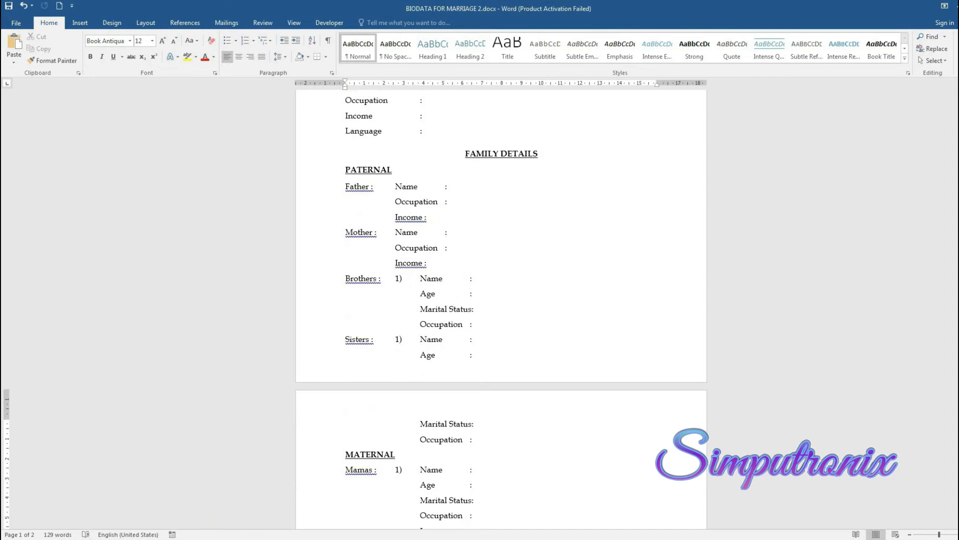
{"action": "mouse_move", "coordinate": [289, 522]}
{"action": "left_click", "coordinate": [362, 492]}
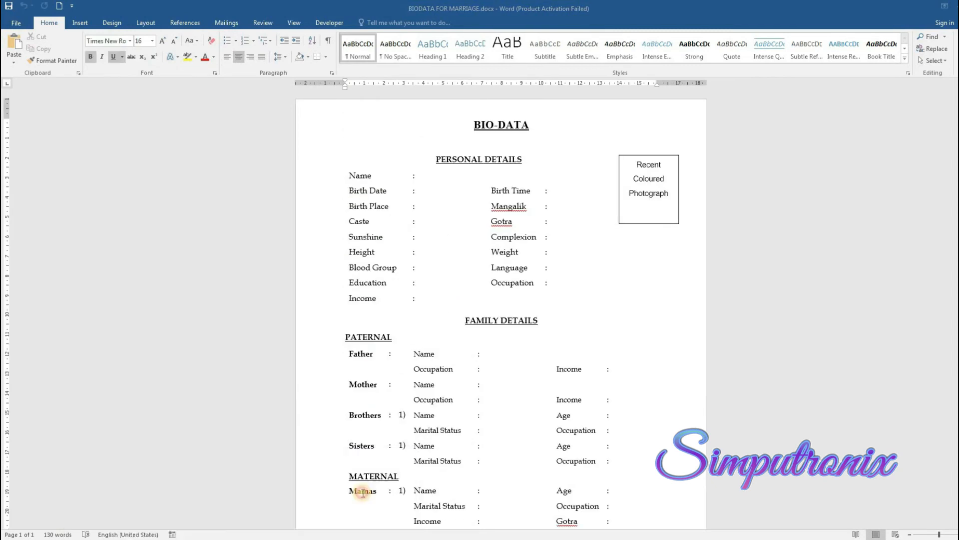
Copy the candidate's name from BIODATA FOR JOB.doc into the marriage biodata's Name field
{"action": "left_click", "coordinate": [425, 176]}
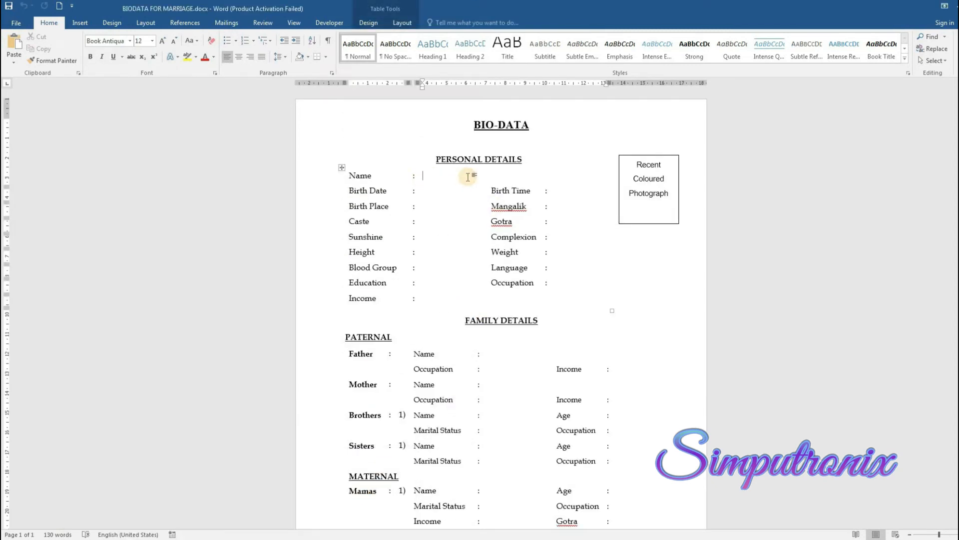
{"action": "mouse_move", "coordinate": [240, 533]}
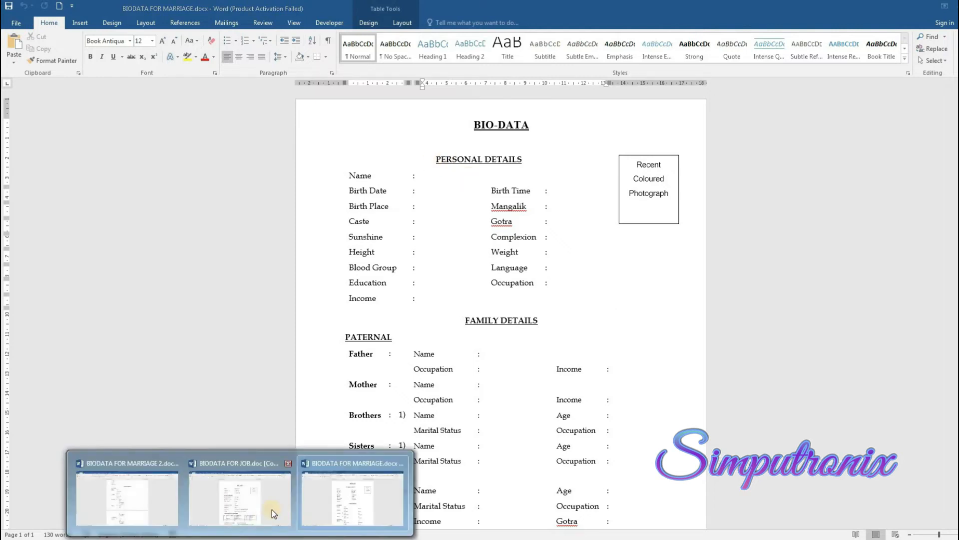
{"action": "left_click", "coordinate": [270, 508]}
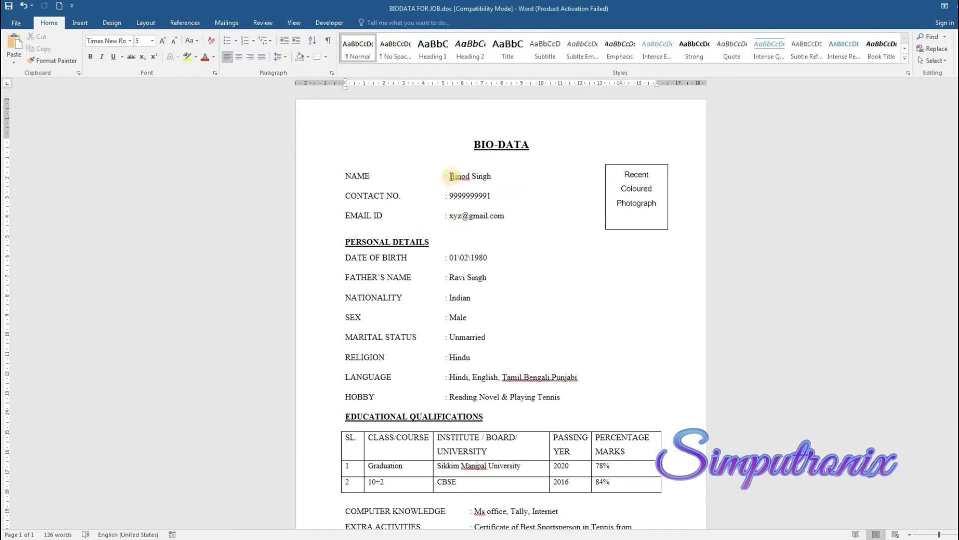
{"action": "left_click_drag", "start_coordinate": [448, 176], "coordinate": [488, 176]}
{"action": "key", "text": "ctrl+c"}
{"action": "key", "text": "alt+Tab"}
{"action": "key", "text": "ctrl+v"}
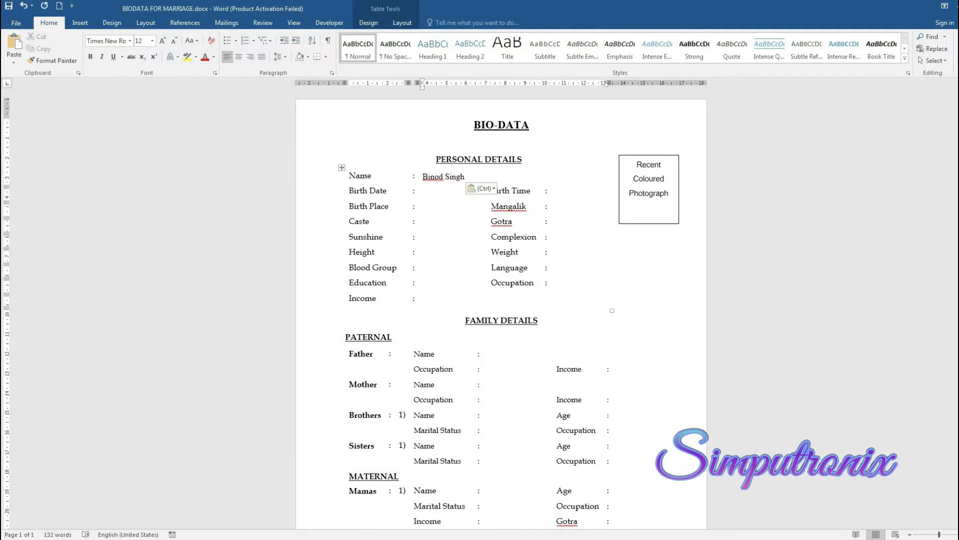
Paste birth date 01\02\1980 into Birth Date and move into the Birth Time cell
{"action": "key", "text": "alt+Tab"}
{"action": "key", "text": "alt+Tab"}
{"action": "left_click", "coordinate": [469, 192]}
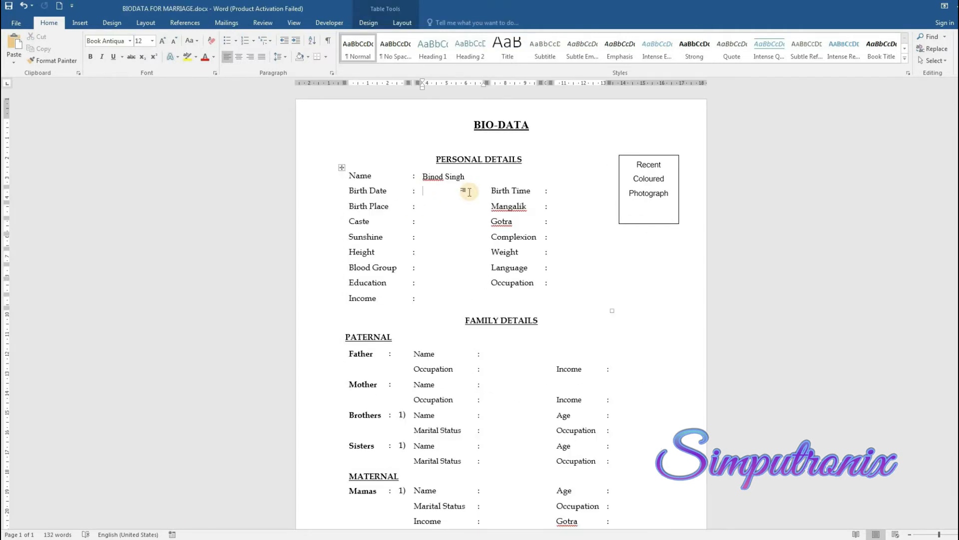
{"action": "key", "text": "ctrl+v"}
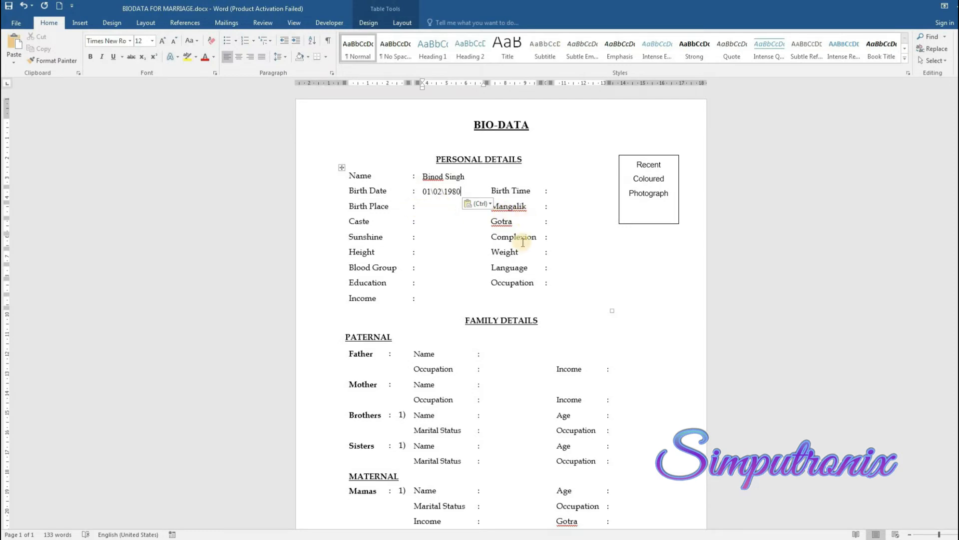
{"action": "left_click", "coordinate": [240, 538]}
{"action": "left_click", "coordinate": [262, 486]}
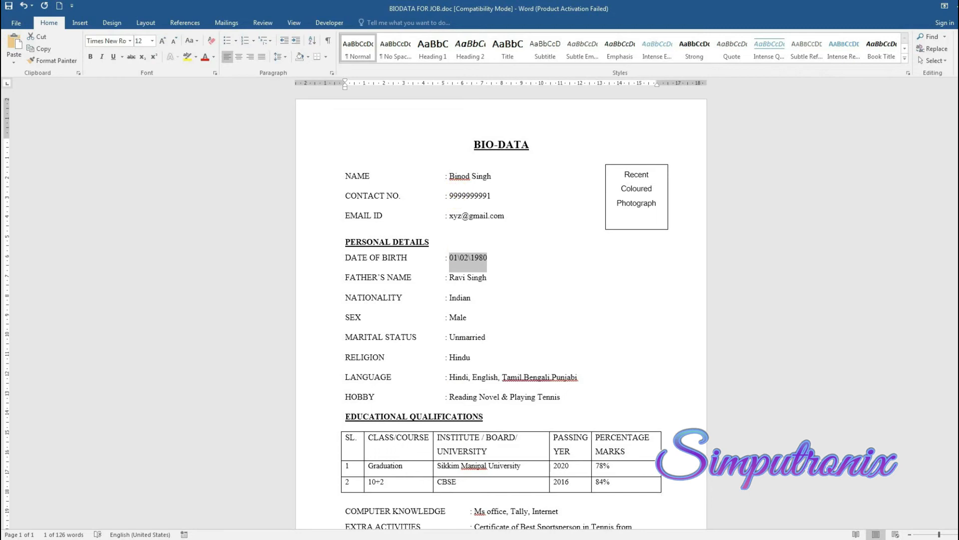
{"action": "left_click", "coordinate": [273, 539]}
{"action": "left_click", "coordinate": [337, 498]}
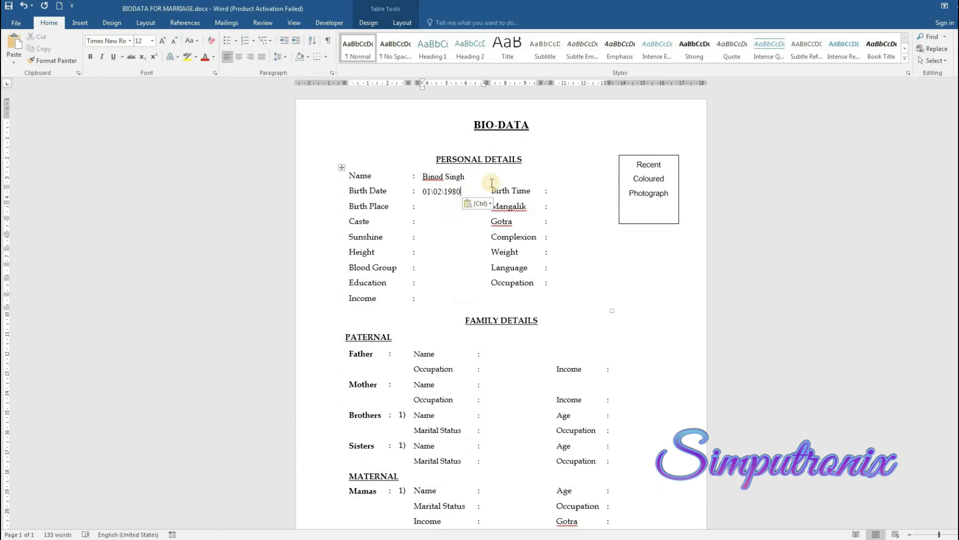
{"action": "left_click", "coordinate": [548, 191]}
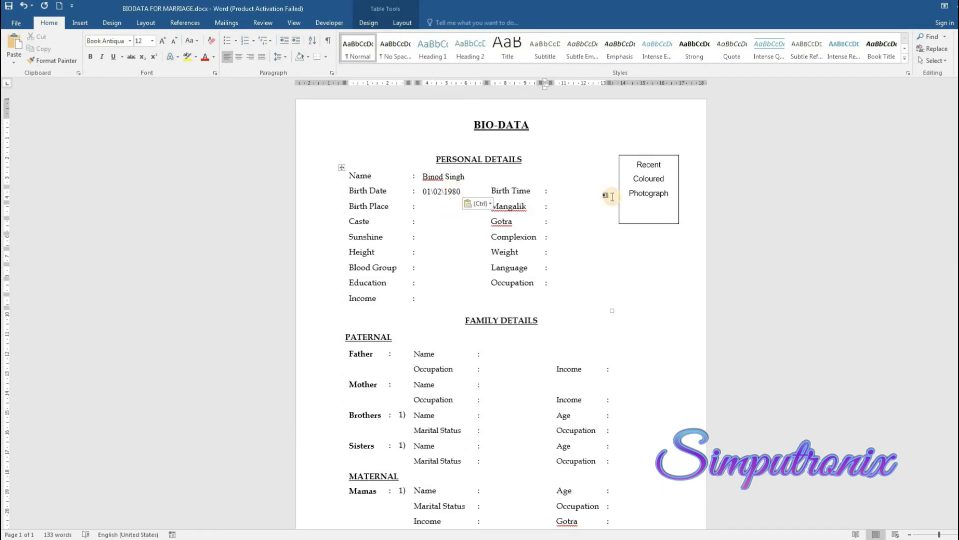
{"action": "key", "text": "Tab"}
Enter Birth Time 11:45 AM, Birth Place Kolkata and Mangalik No
{"action": "type", "text": "11:45"}
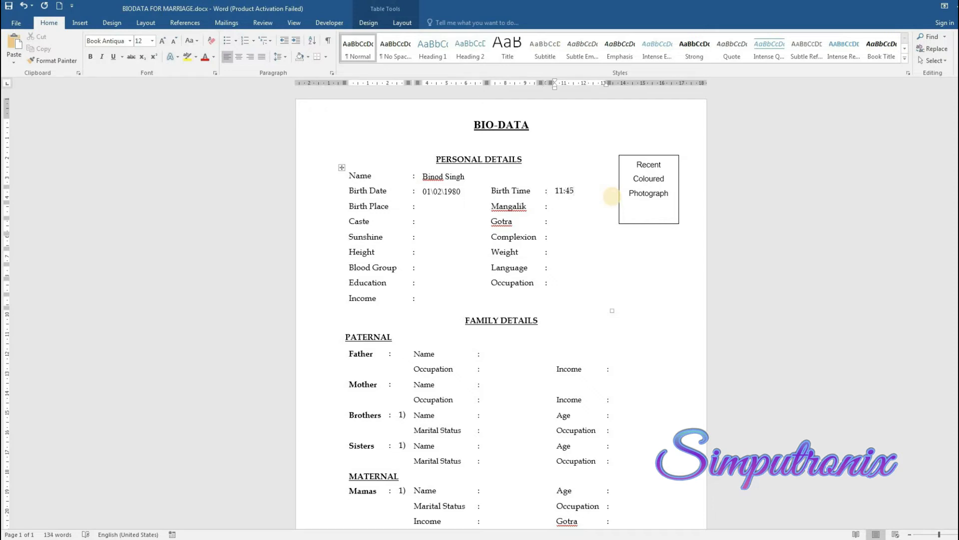
{"action": "type", "text": " AM"}
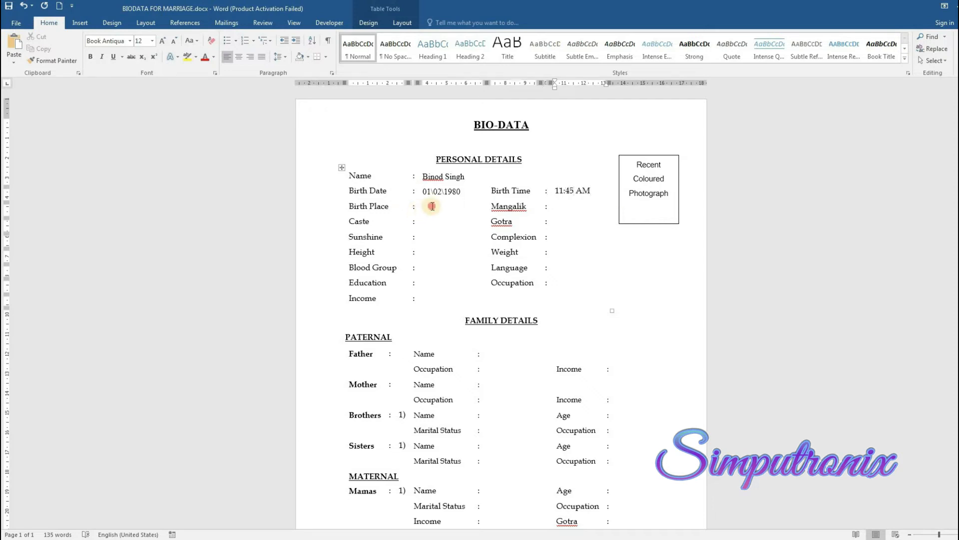
{"action": "left_click", "coordinate": [476, 208]}
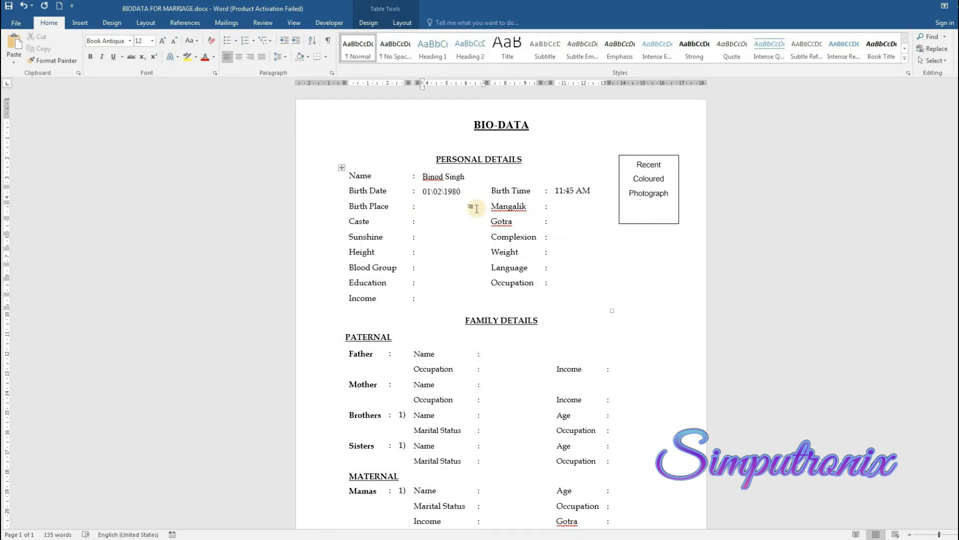
{"action": "type", "text": "Ko"}
{"action": "type", "text": "lkata"}
{"action": "left_click", "coordinate": [574, 209]}
{"action": "type", "text": "Yes"}
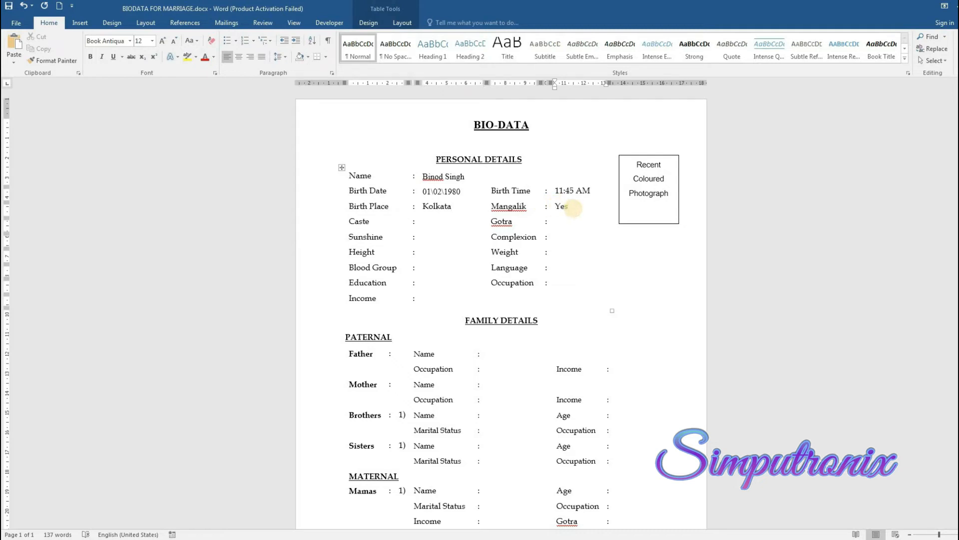
{"action": "type", "text": "/No"}
{"action": "double_click", "coordinate": [558, 207]}
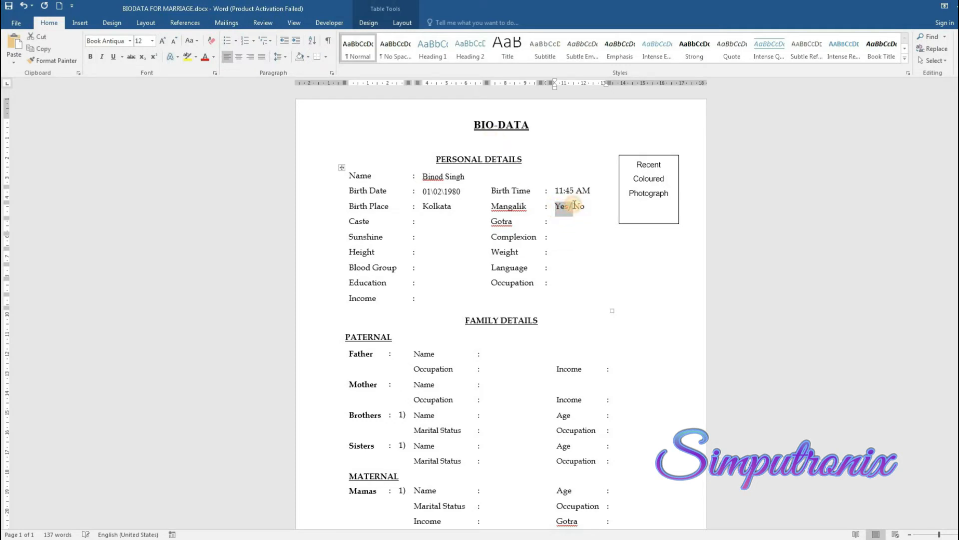
{"action": "key", "text": "BackSpace"}
Enter Caste xyz, Gotra xyz, Sunshine Pisces and Complexion Fair
{"action": "left_click", "coordinate": [429, 225]}
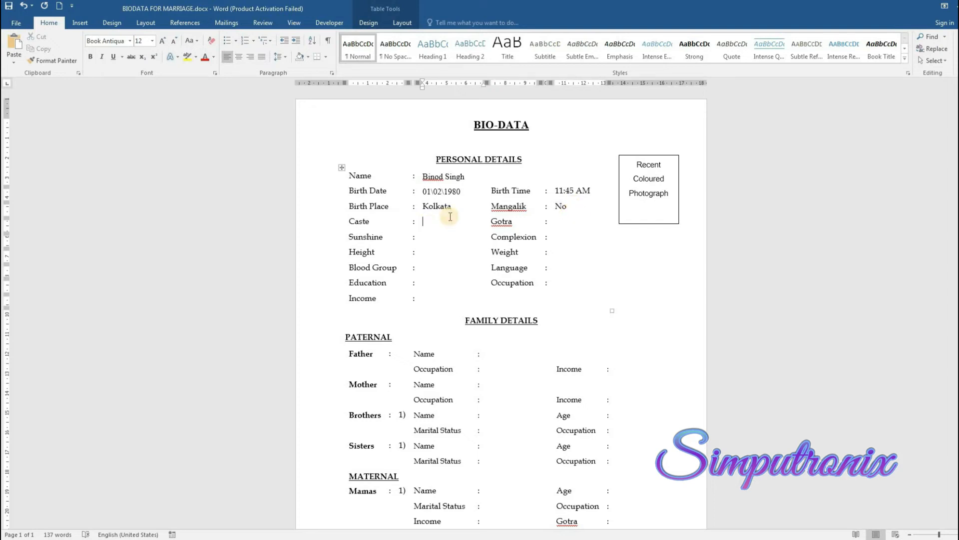
{"action": "type", "text": "xyz"}
{"action": "left_click", "coordinate": [559, 223]}
{"action": "type", "text": "xy"}
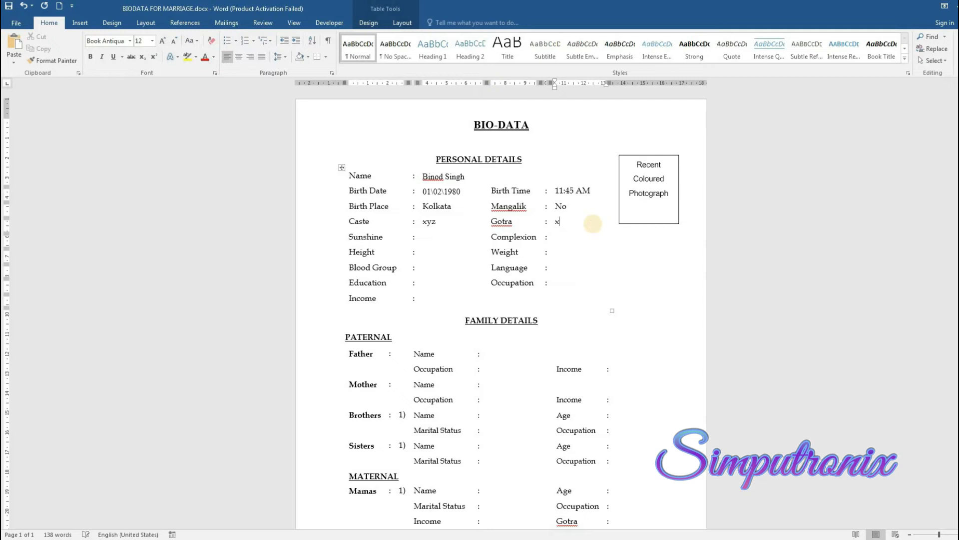
{"action": "left_click", "coordinate": [437, 237]}
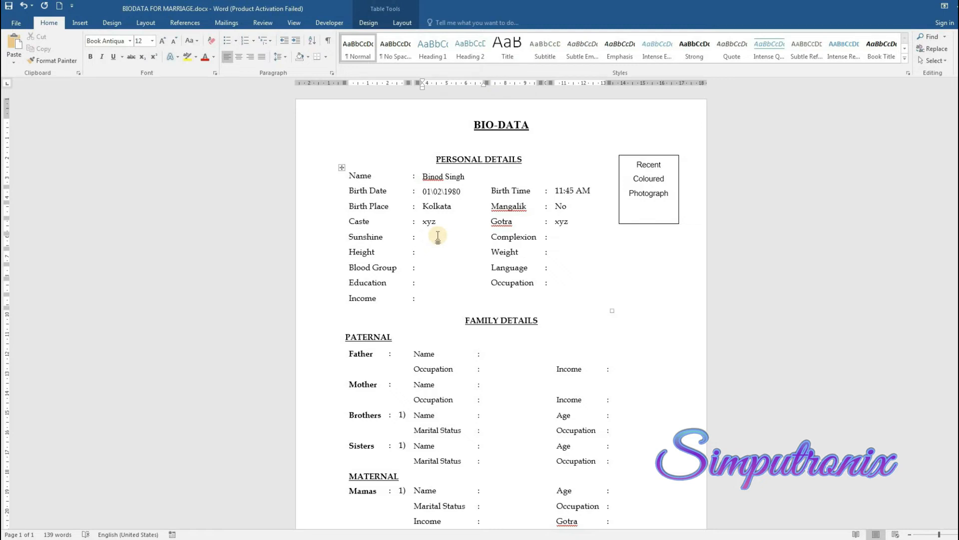
{"action": "type", "text": "Pisces"}
{"action": "left_click", "coordinate": [584, 237]}
{"action": "type", "text": "F"}
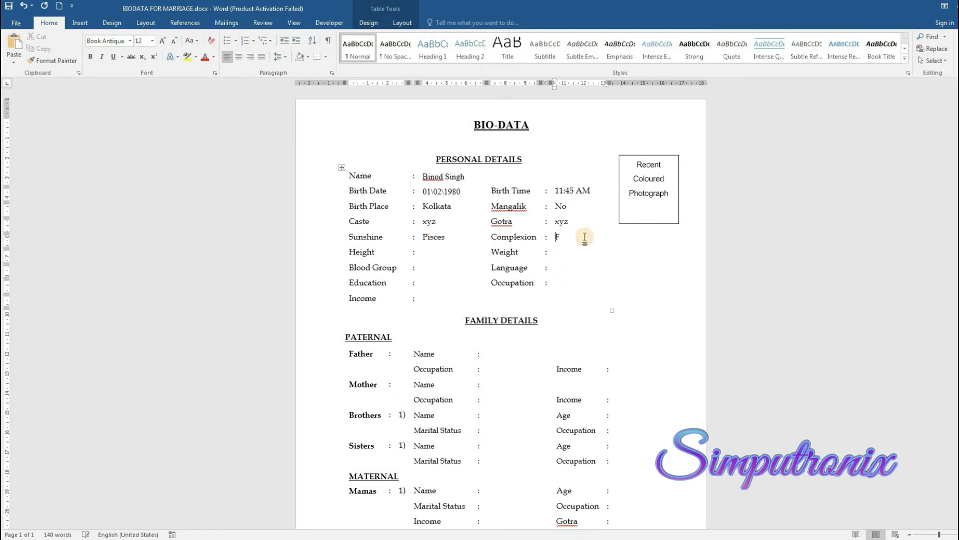
{"action": "type", "text": "air"}
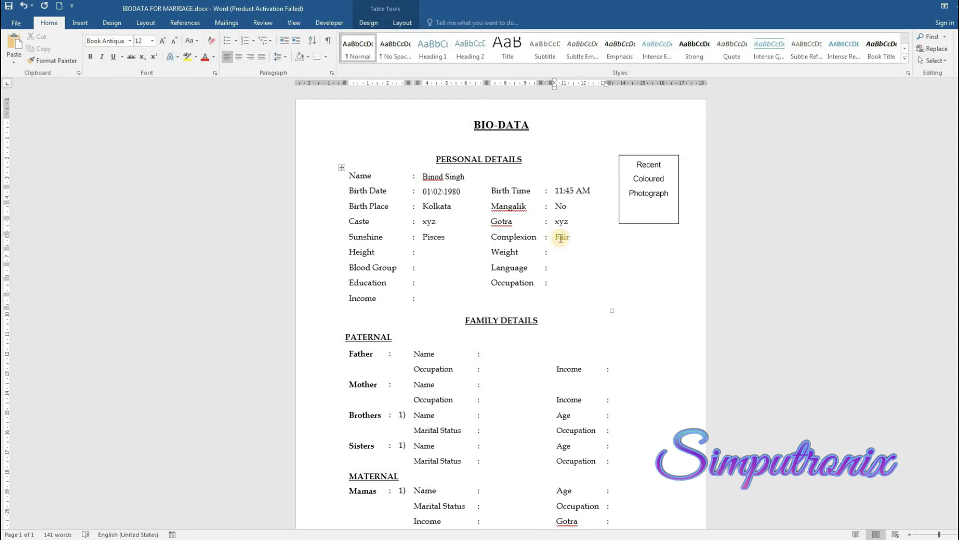
Enter Height 5'8", Weight 58KGs, Blood Group A+ and Language English,Hindi
{"action": "left_click", "coordinate": [423, 252]}
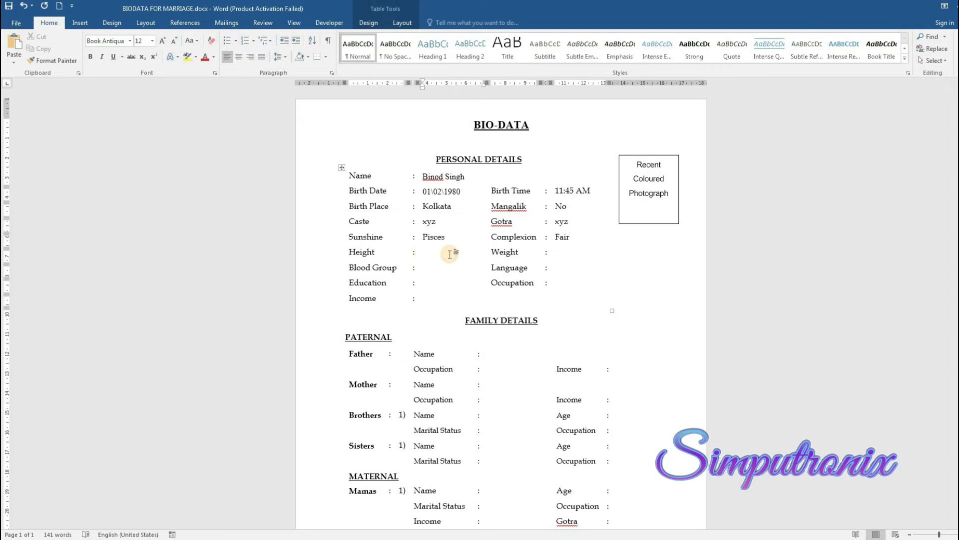
{"action": "type", "text": "5"}
{"action": "type", "text": "'8\""}
{"action": "left_click", "coordinate": [556, 251]}
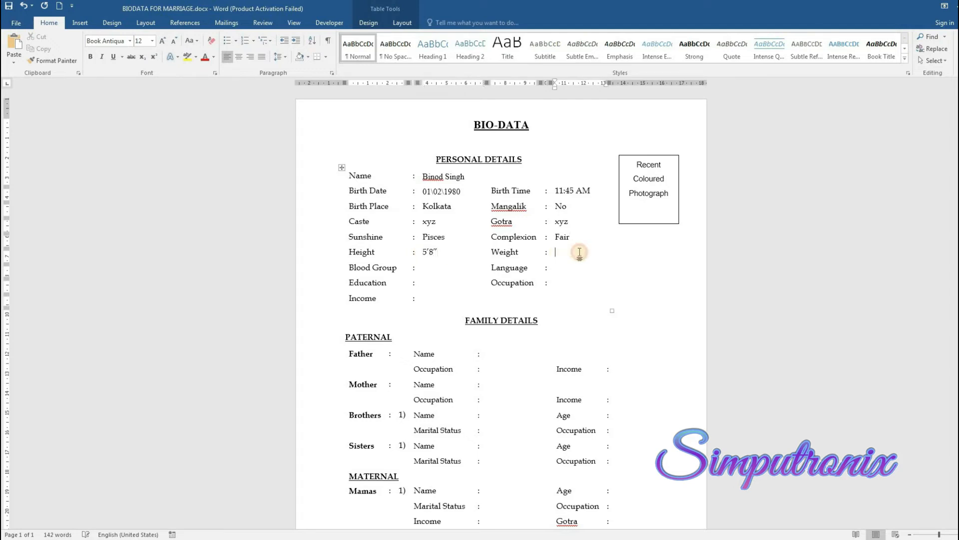
{"action": "type", "text": "58KGs"}
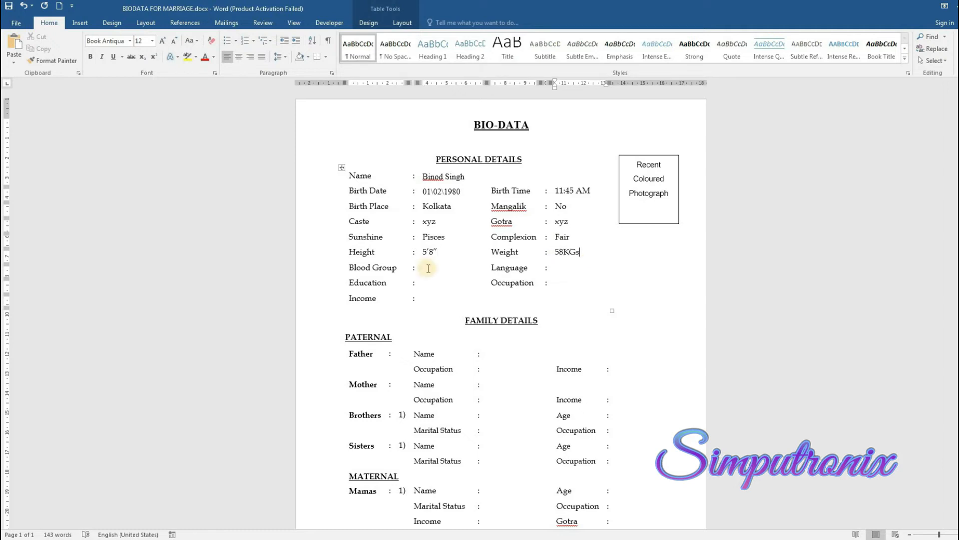
{"action": "left_click", "coordinate": [428, 268]}
{"action": "type", "text": "A+"}
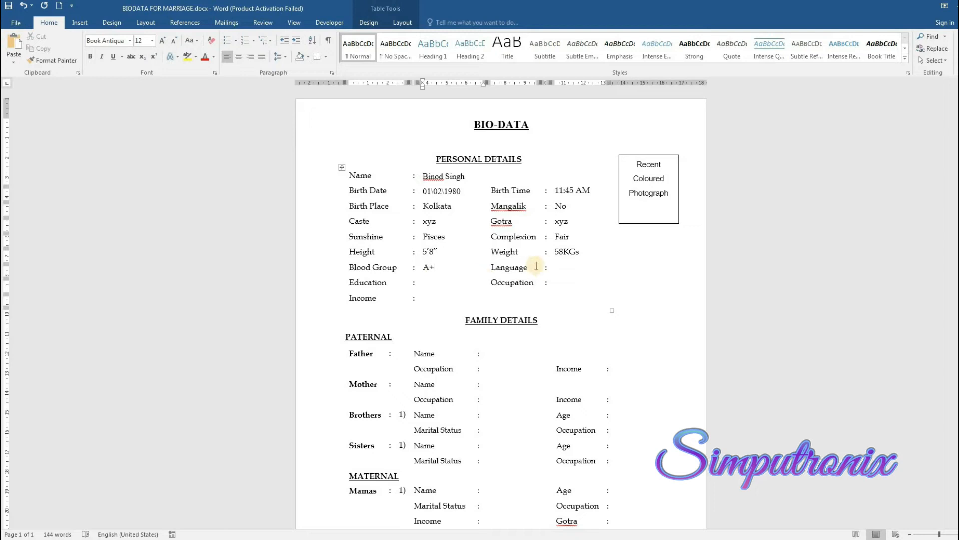
{"action": "left_click", "coordinate": [572, 269]}
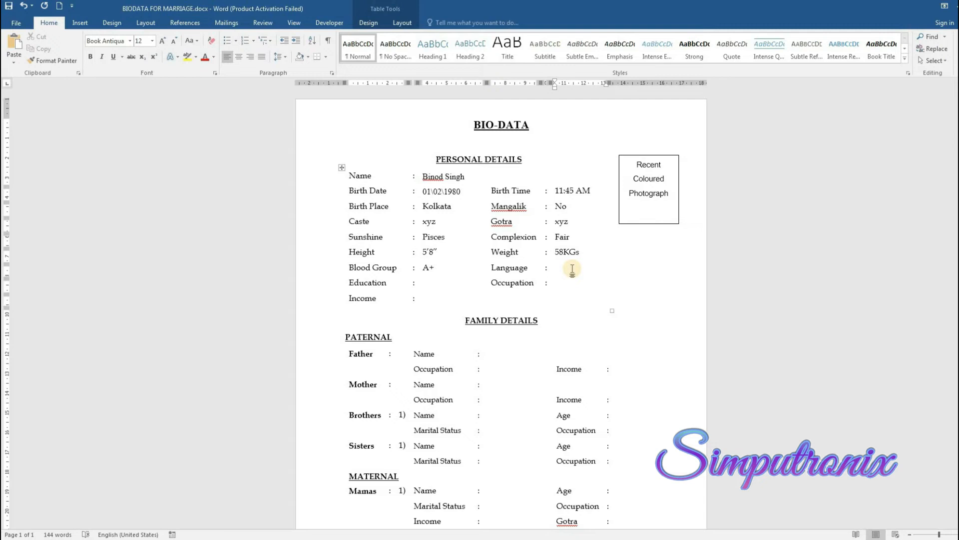
{"action": "type", "text": "English,Hindi"}
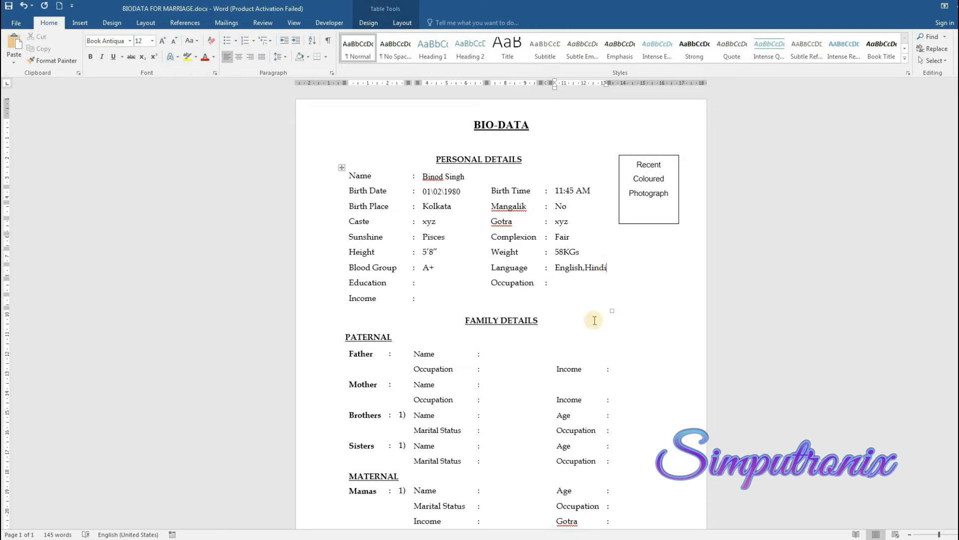
Check the job biodata's education details, then return to the marriage biodata
{"action": "left_click", "coordinate": [426, 282]}
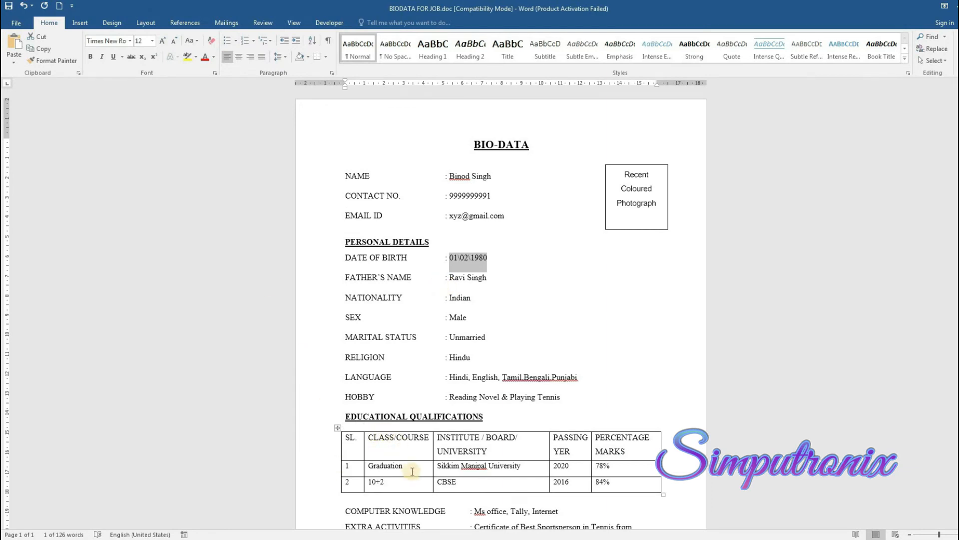
{"action": "scroll", "coordinate": [413, 471], "scroll_direction": "down", "scroll_amount": 3}
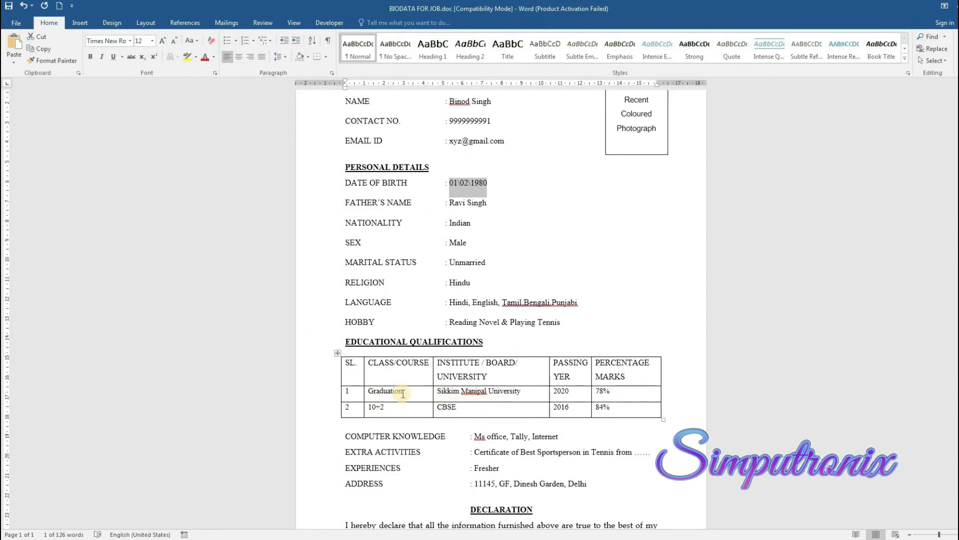
{"action": "scroll", "coordinate": [394, 424], "scroll_direction": "down", "scroll_amount": 1}
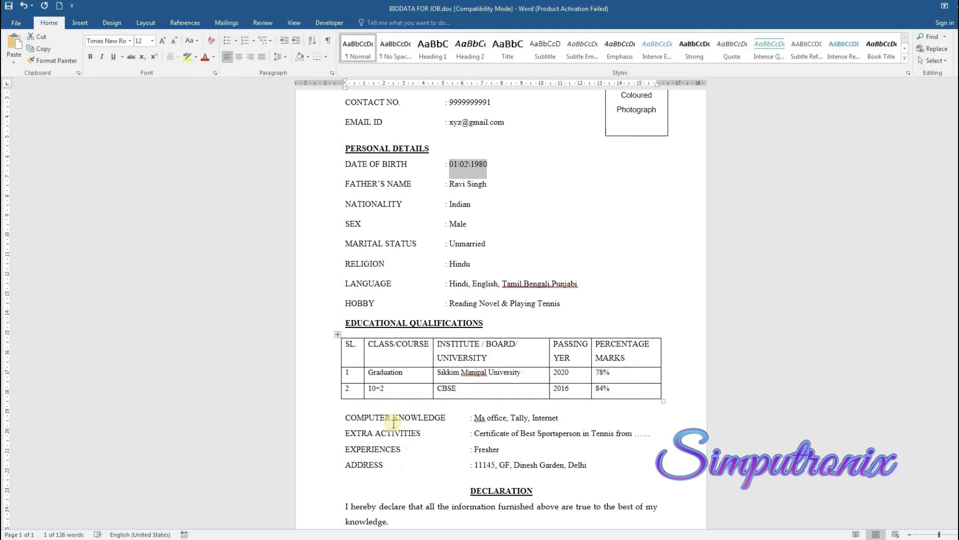
{"action": "scroll", "coordinate": [393, 423], "scroll_direction": "up", "scroll_amount": 2}
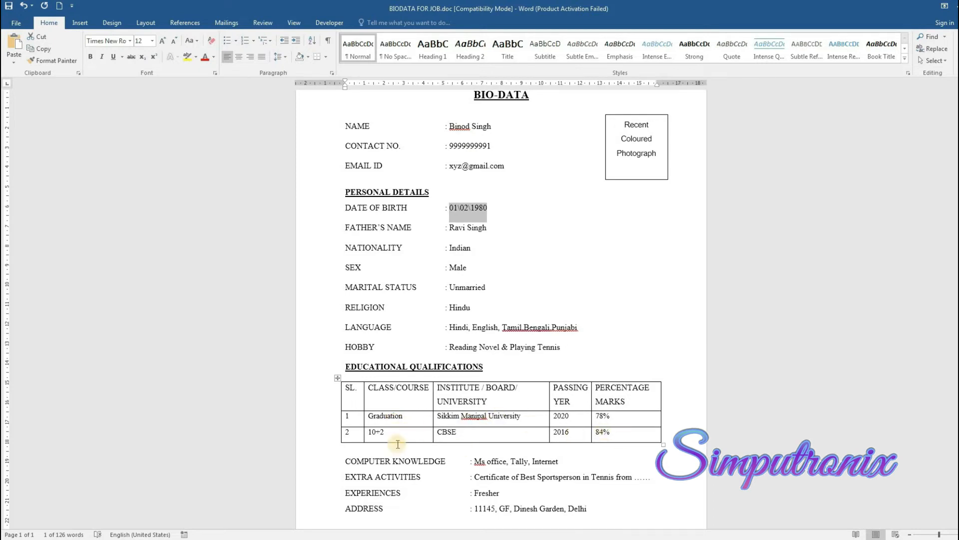
{"action": "key", "text": "alt+Tab"}
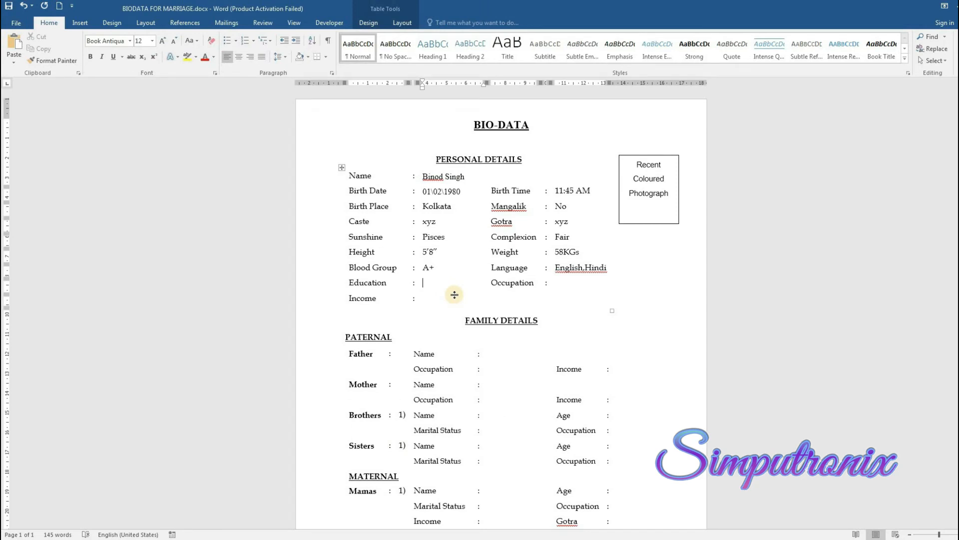
Enter Education as 'B.Sc. from SMU', replacing the half-typed 'Gradu' entry
{"action": "type", "text": "Gradu"}
{"action": "key", "text": "ctrl+shift+Left"}
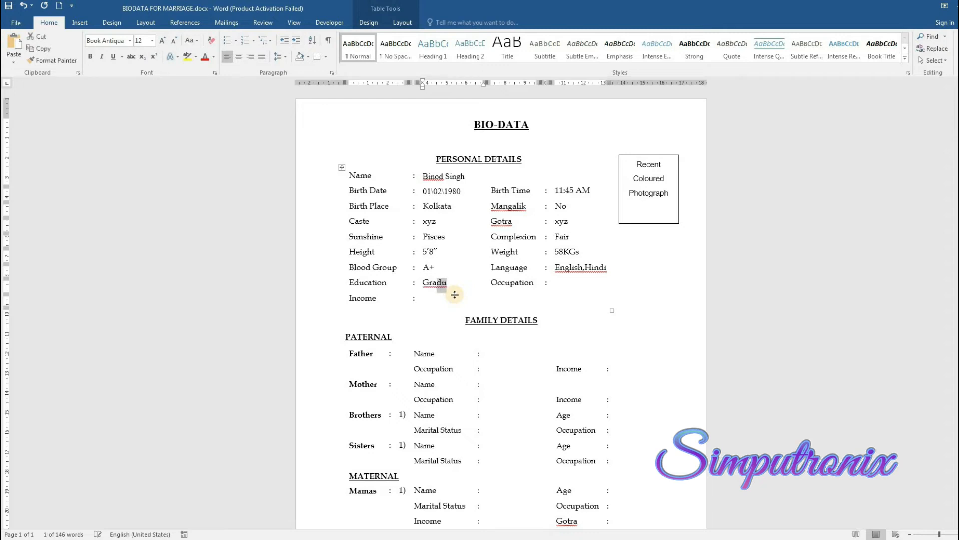
{"action": "type", "text": "B"}
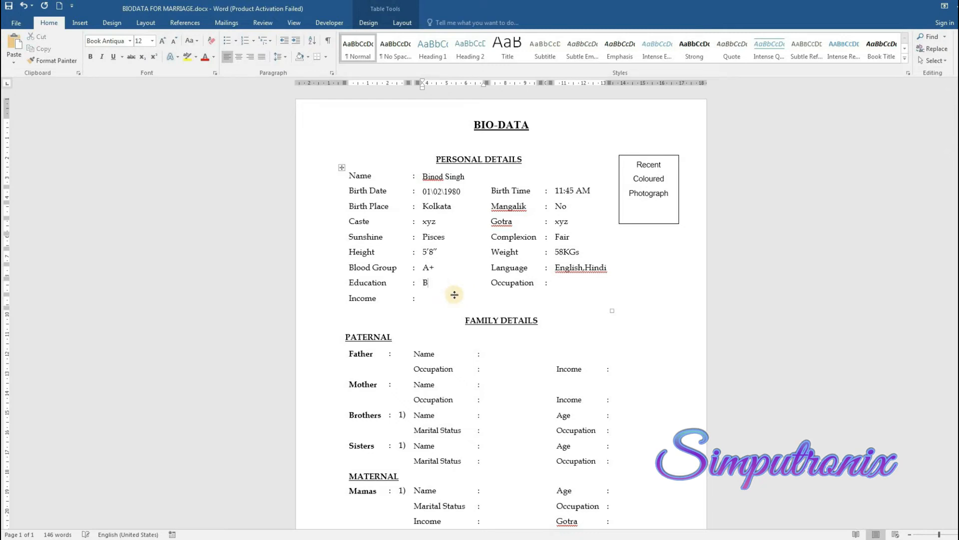
{"action": "type", "text": ".Sc. from ABC"}
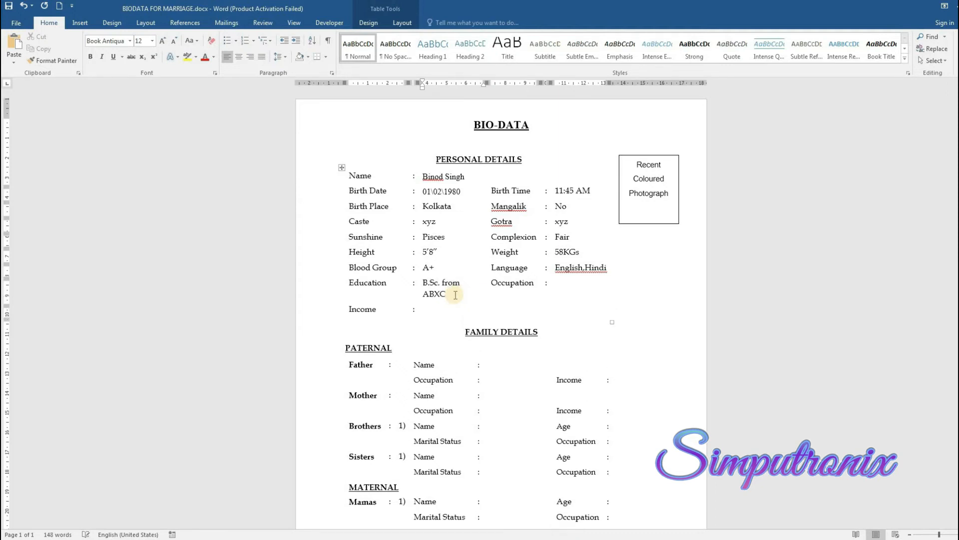
{"action": "key", "text": "BackSpace"}
{"action": "key", "text": "BackSpace"}
{"action": "key", "text": "BackSpace"}
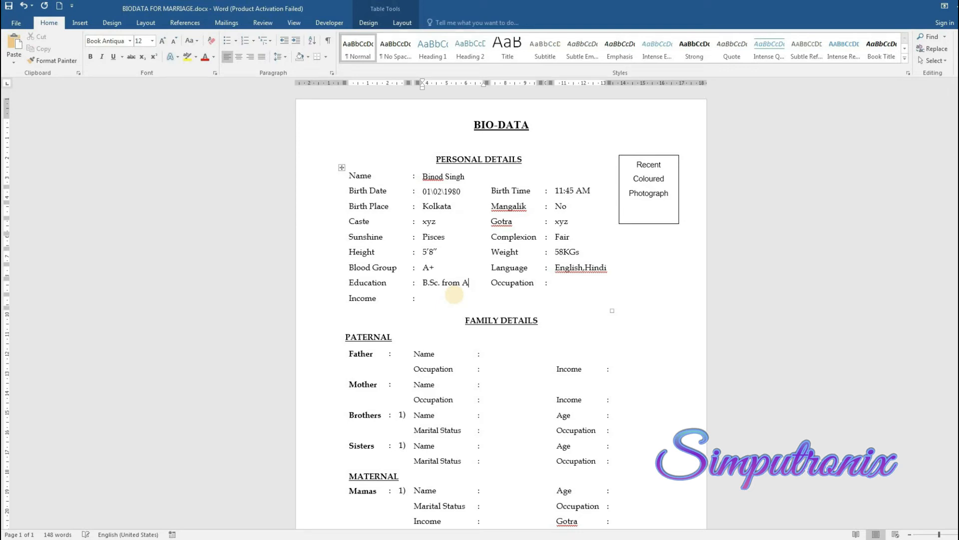
{"action": "type", "text": "SMU"}
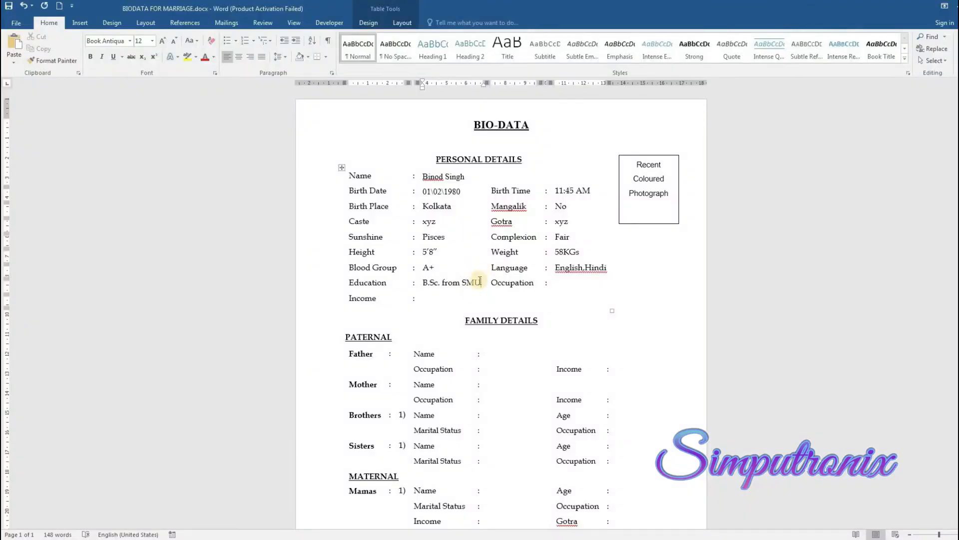
Fill in Occupation 'Job' and Income '10,00,000/- p.a'
{"action": "left_click", "coordinate": [558, 284]}
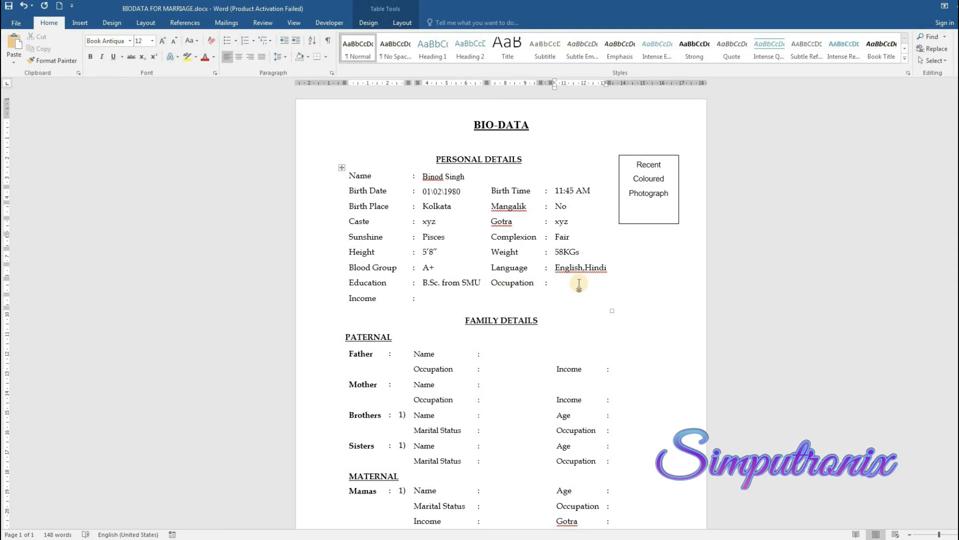
{"action": "type", "text": "Job"}
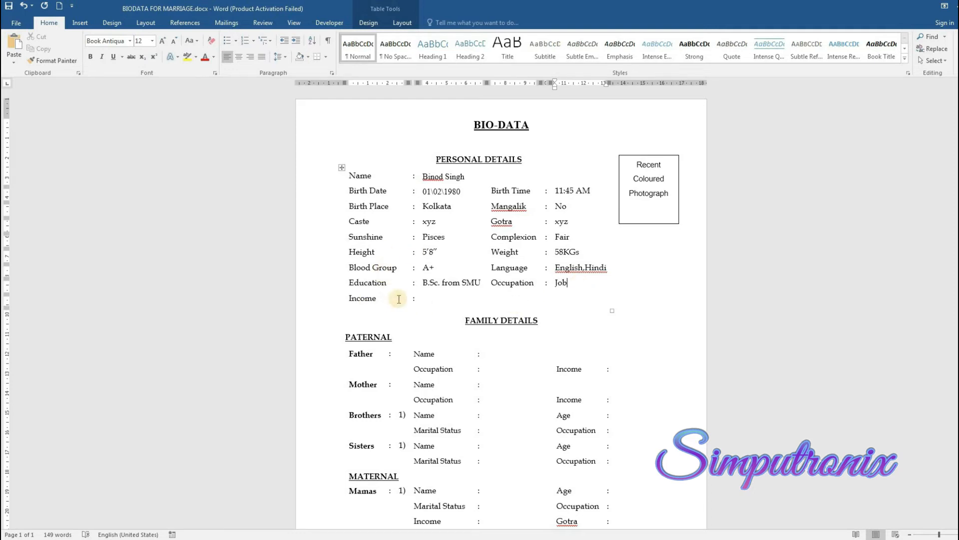
{"action": "left_click", "coordinate": [423, 299]}
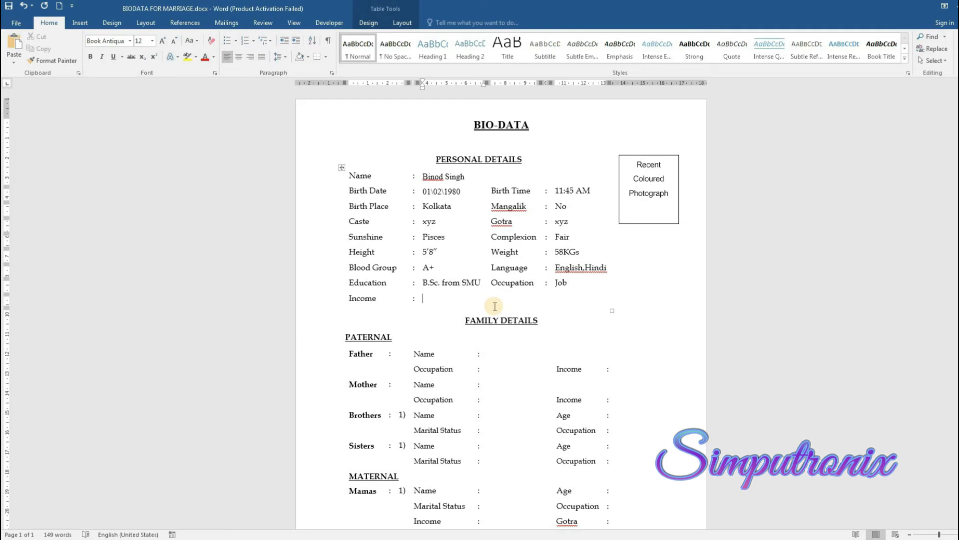
{"action": "type", "text": "10,00,000/- p.a."}
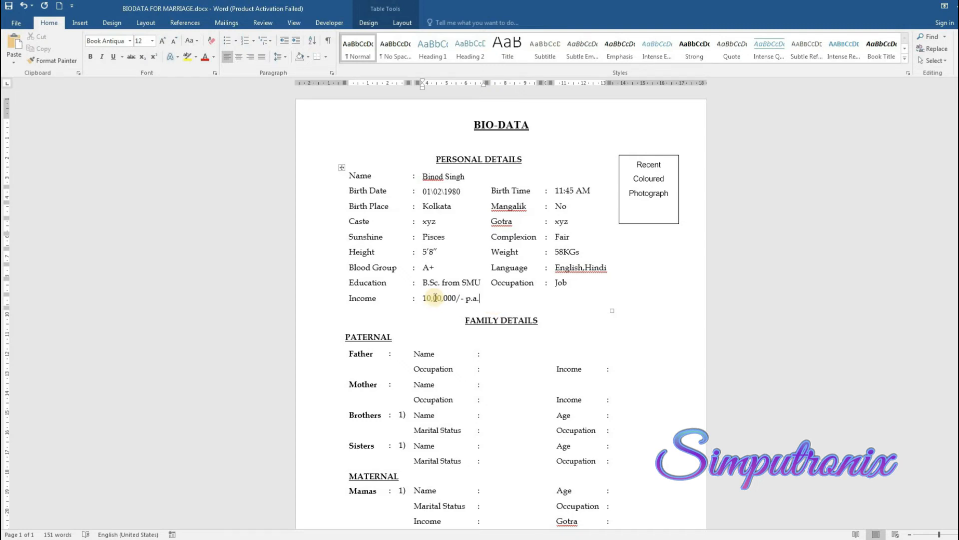
{"action": "left_click", "coordinate": [439, 298]}
{"action": "left_click", "coordinate": [476, 305]}
Copy the father's name from the job biodata into the Father Name field
{"action": "scroll", "coordinate": [476, 305], "scroll_direction": "down", "scroll_amount": 3}
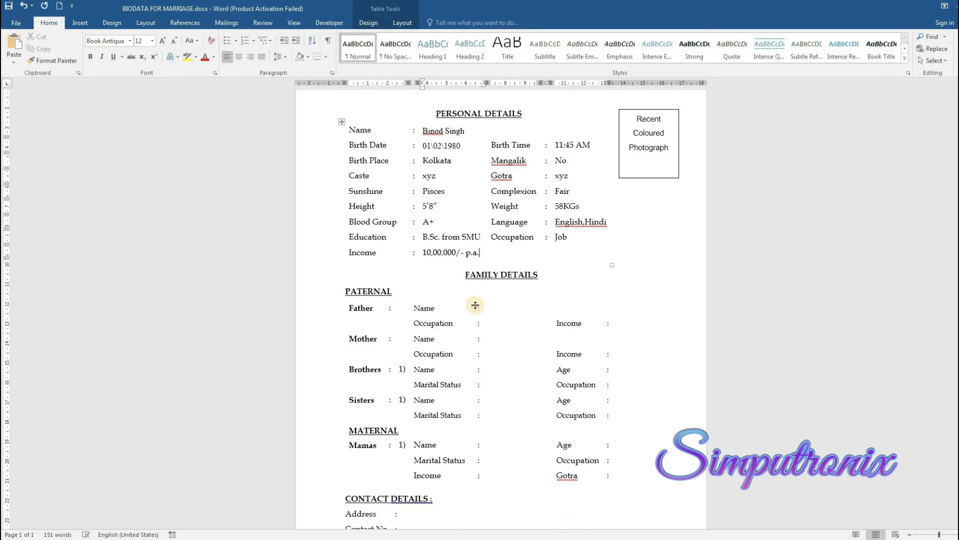
{"action": "scroll", "coordinate": [550, 244], "scroll_direction": "up", "scroll_amount": 2}
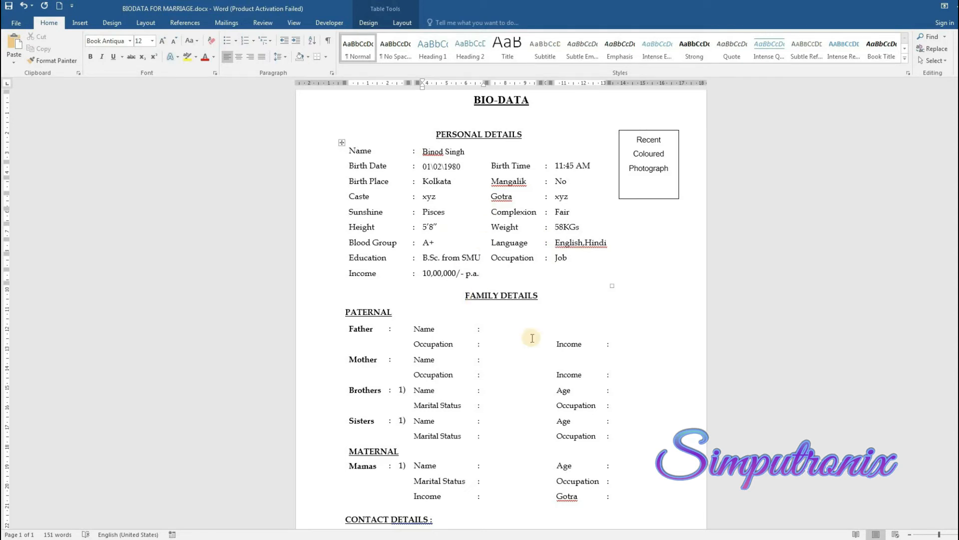
{"action": "left_click", "coordinate": [492, 328]}
{"action": "left_click", "coordinate": [491, 328]}
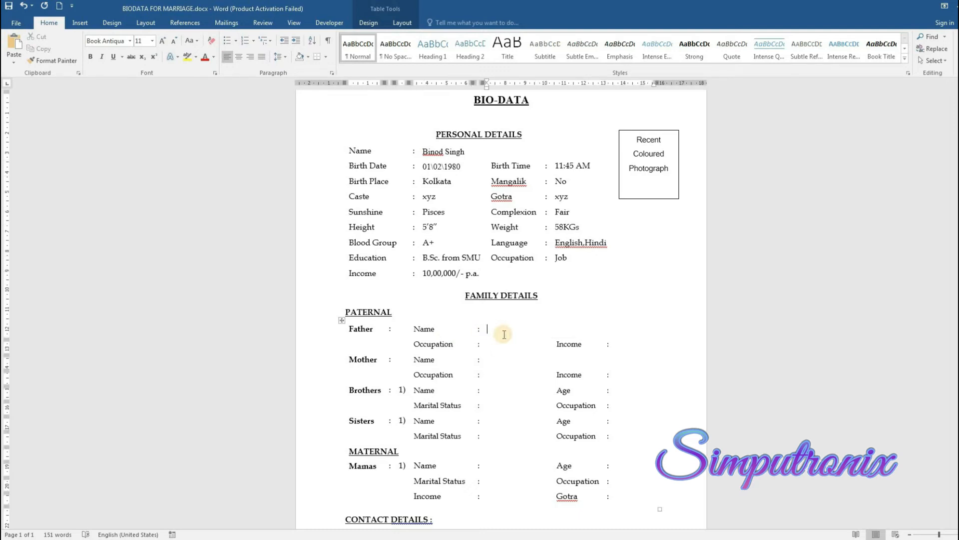
{"action": "mouse_move", "coordinate": [262, 517]}
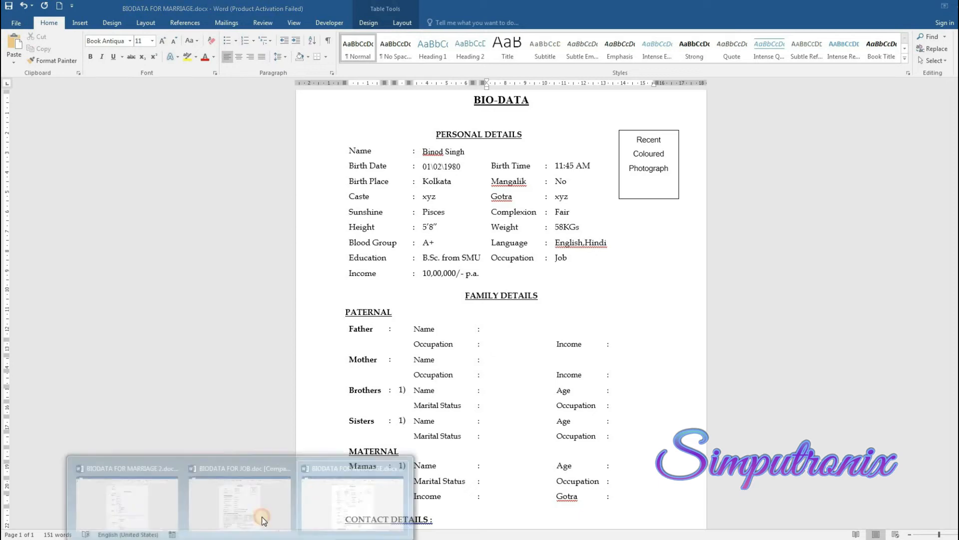
{"action": "left_click", "coordinate": [258, 496]}
{"action": "key", "text": "alt+Tab"}
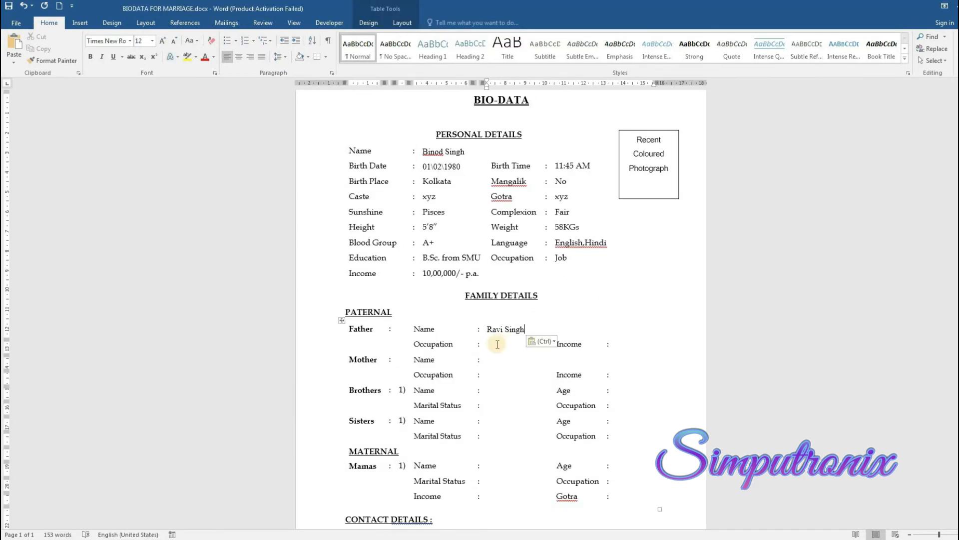
Set the father's Occupation to Business and Income to 2500000p.a
{"action": "left_click", "coordinate": [493, 348]}
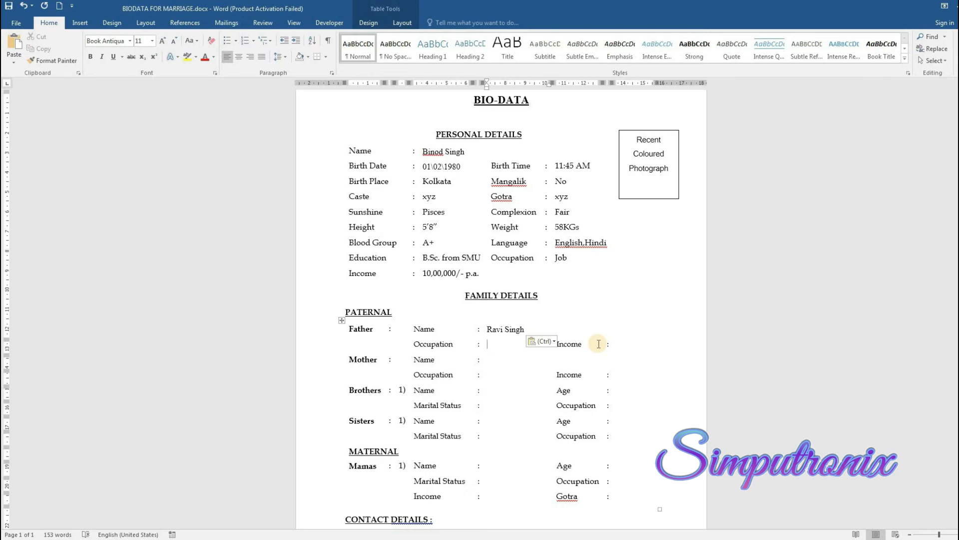
{"action": "type", "text": "Business"}
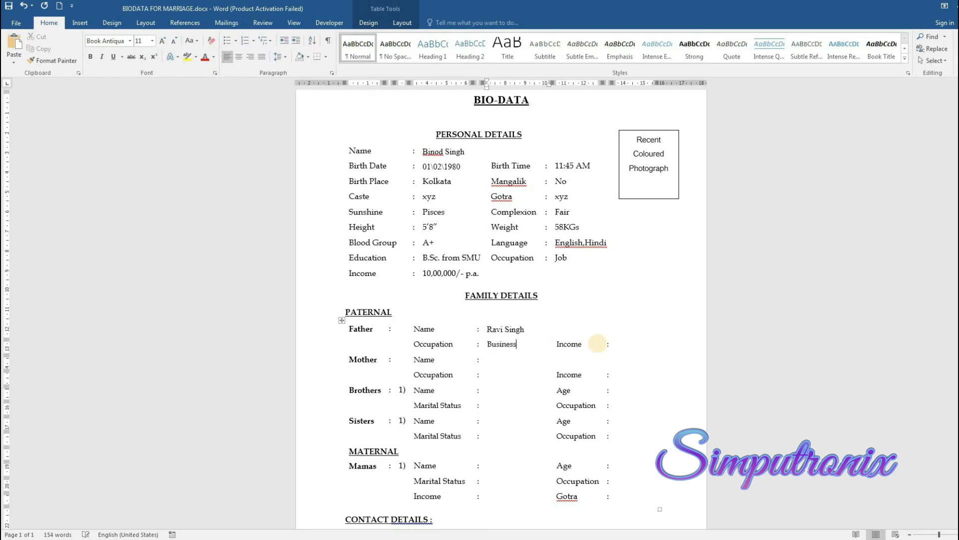
{"action": "left_click", "coordinate": [621, 346]}
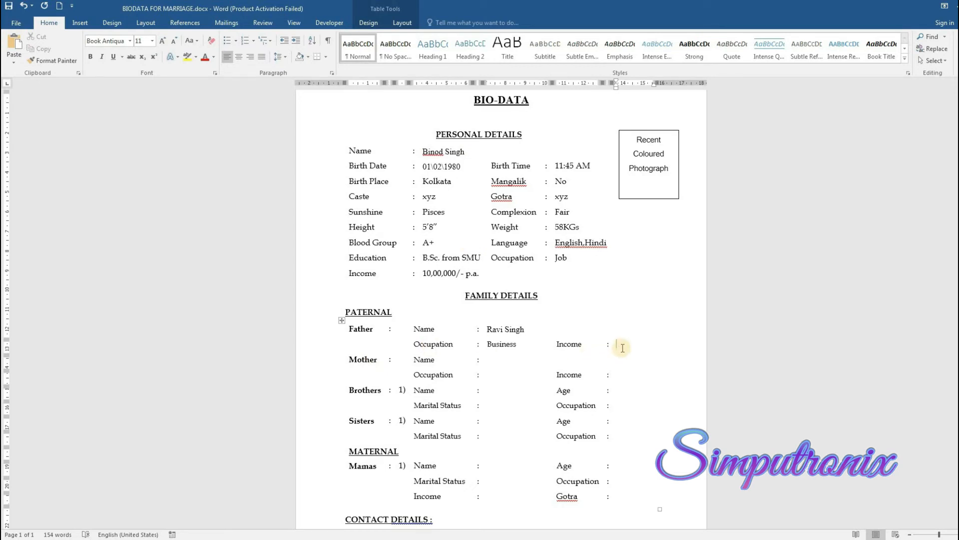
{"action": "type", "text": "25000"}
{"action": "type", "text": "00p.a."}
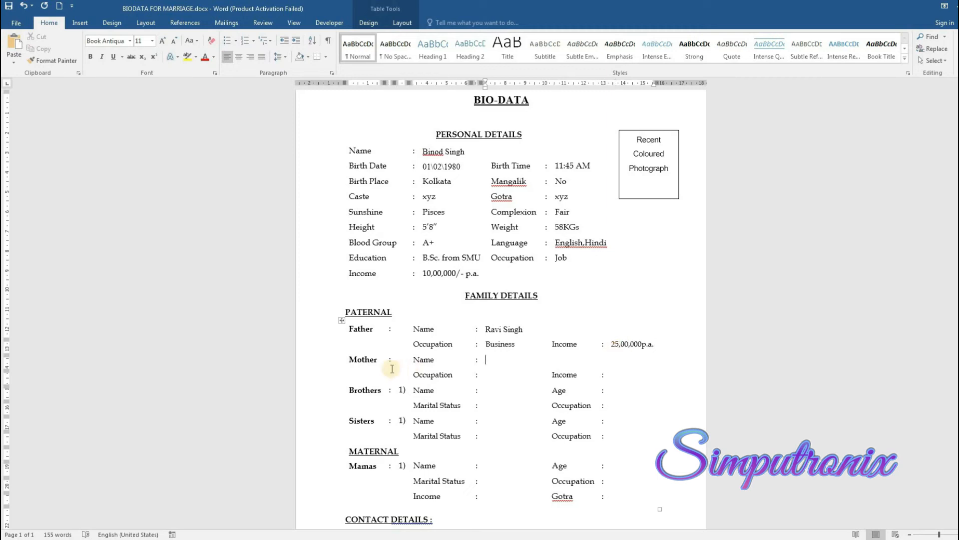
Enter the mother's name, with Occupation 'H.W.' and Income 'Nil'
{"action": "type", "text": "Seema"}
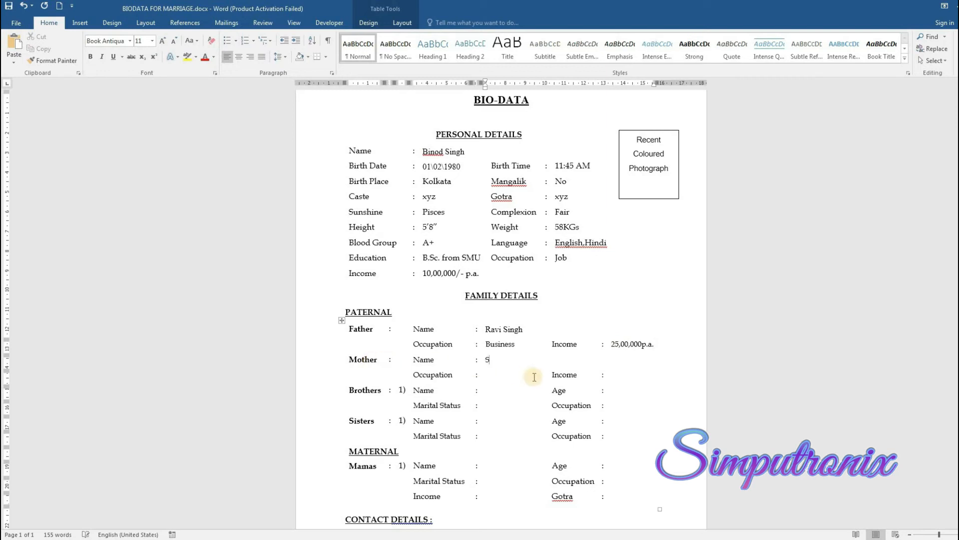
{"action": "left_click", "coordinate": [484, 376]}
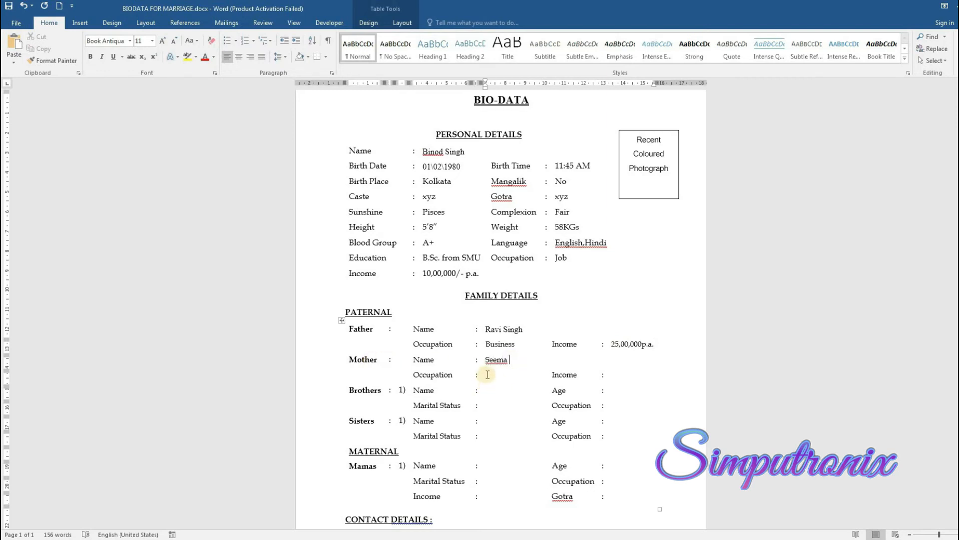
{"action": "type", "text": "H."}
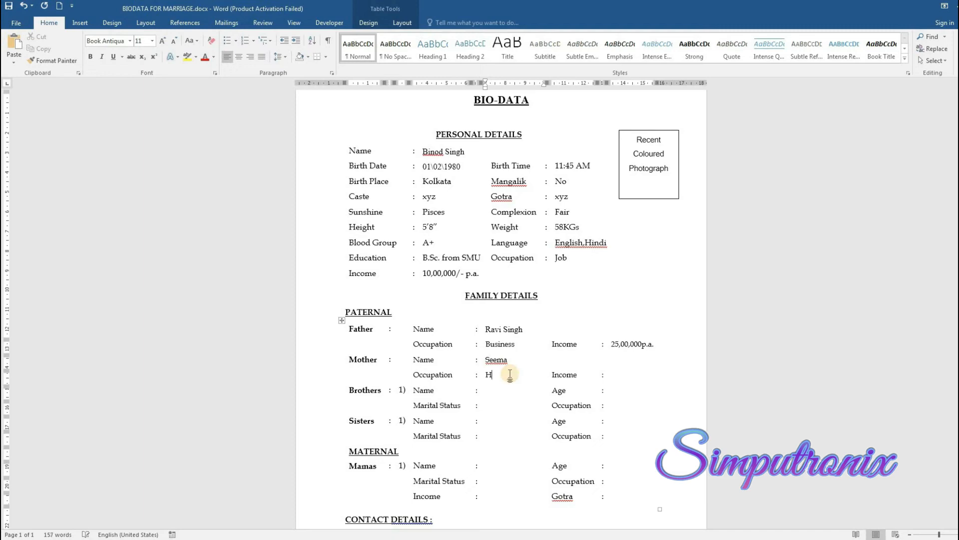
{"action": "type", "text": "W."}
{"action": "left_click", "coordinate": [614, 376]}
{"action": "left_click_drag", "start_coordinate": [618, 381], "coordinate": [703, 370]}
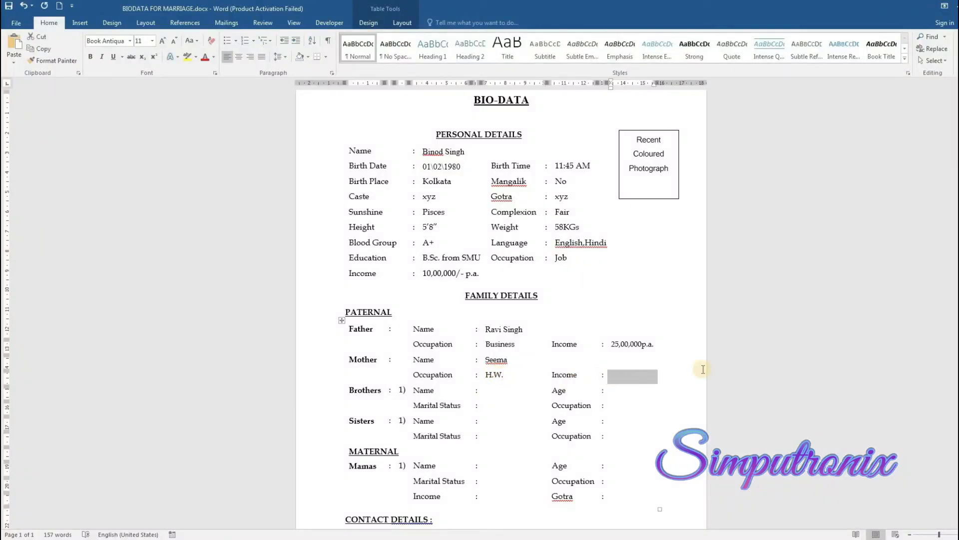
{"action": "type", "text": "Nil"}
{"action": "scroll", "coordinate": [375, 385], "scroll_direction": "down", "scroll_amount": 1}
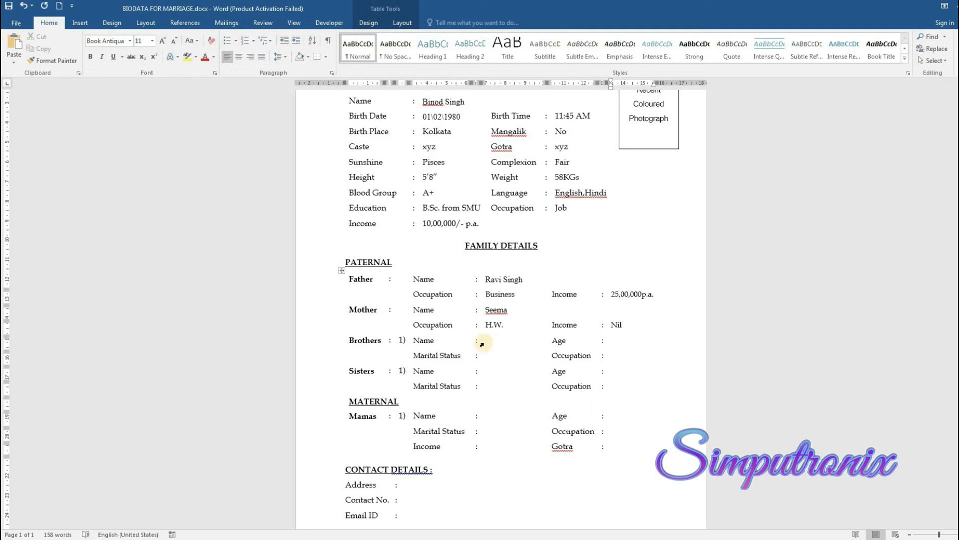
Fill the Brothers row with a name, 25yrs, Unmarried and Job
{"action": "left_click", "coordinate": [487, 340]}
{"action": "type", "text": "Ka"}
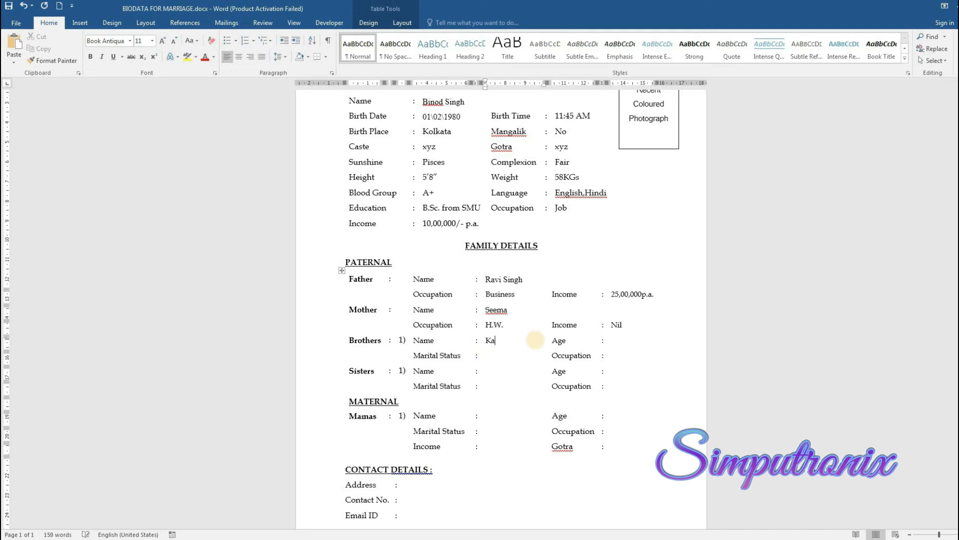
{"action": "type", "text": "mal"}
{"action": "left_click", "coordinate": [622, 341]}
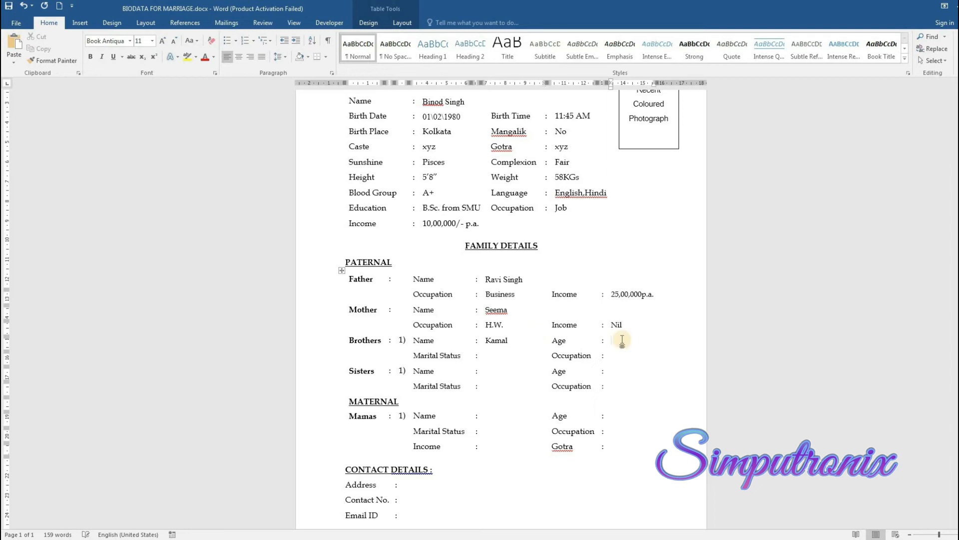
{"action": "type", "text": "25yrs"}
{"action": "left_click", "coordinate": [487, 355]}
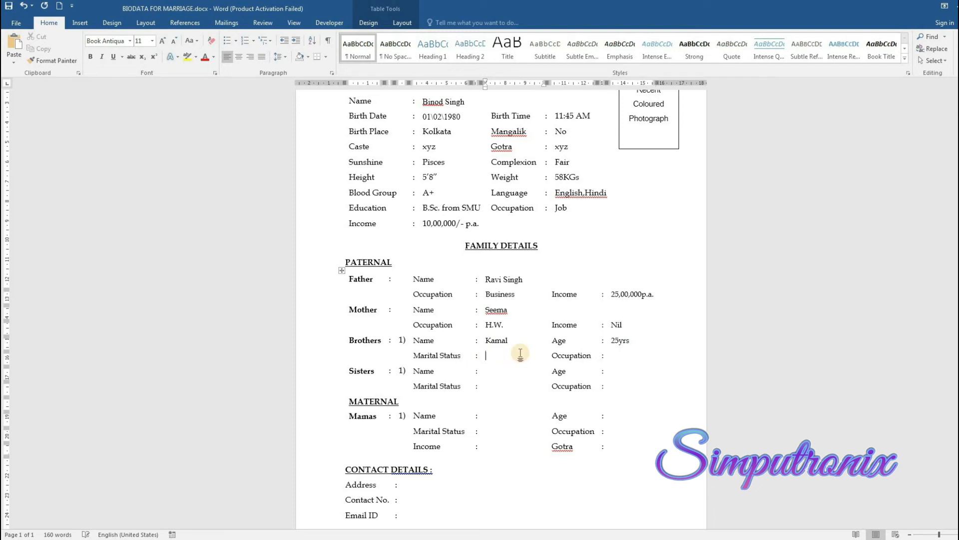
{"action": "type", "text": "Unmarried"}
{"action": "left_click", "coordinate": [613, 356]}
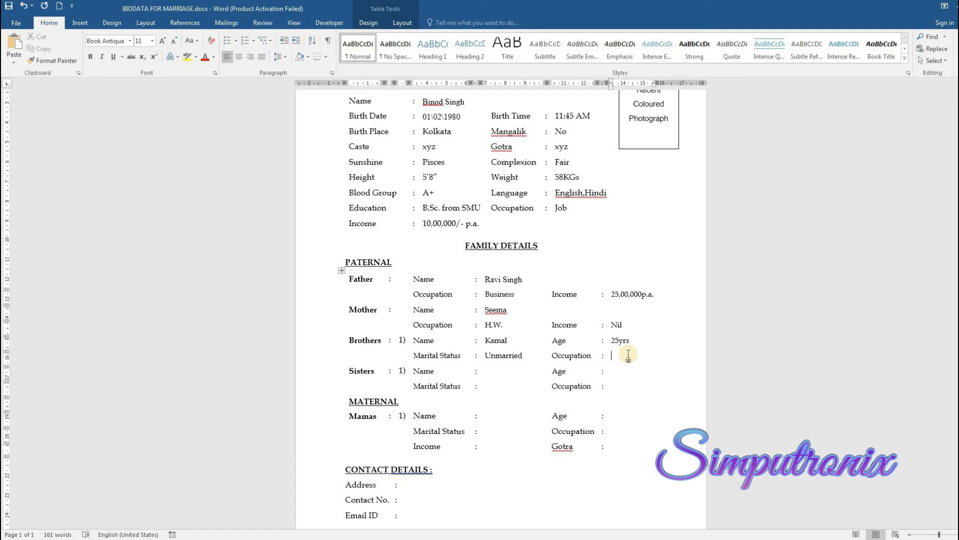
{"action": "type", "text": "Job"}
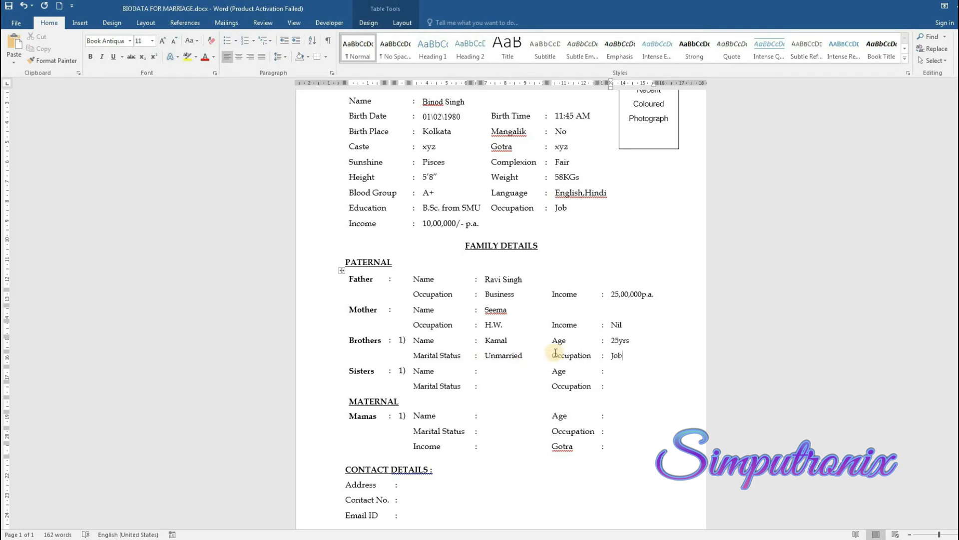
Fill the Sisters row with a placeholder name, age 28 and 'Married to abc'
{"action": "left_click", "coordinate": [487, 369]}
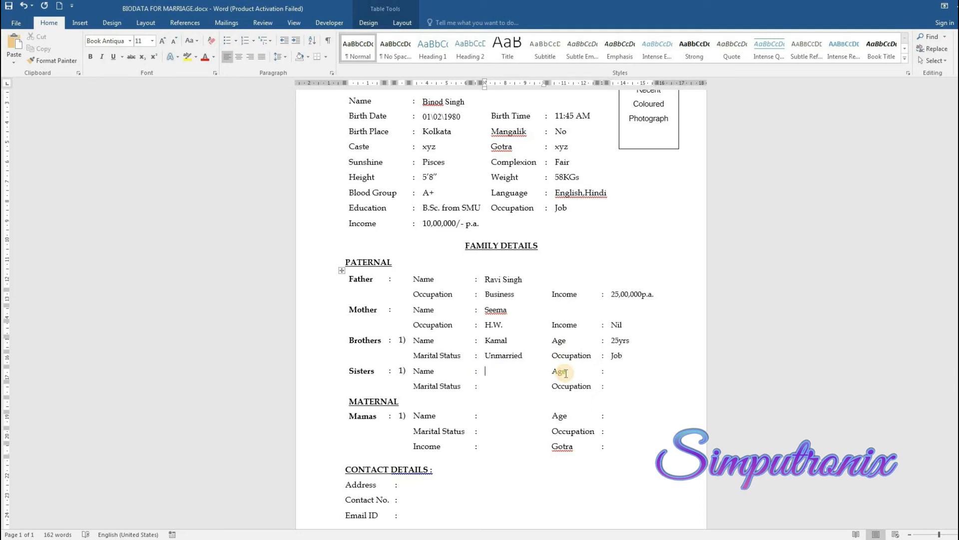
{"action": "type", "text": "xyx"}
{"action": "left_click", "coordinate": [610, 370]}
{"action": "type", "text": "28"}
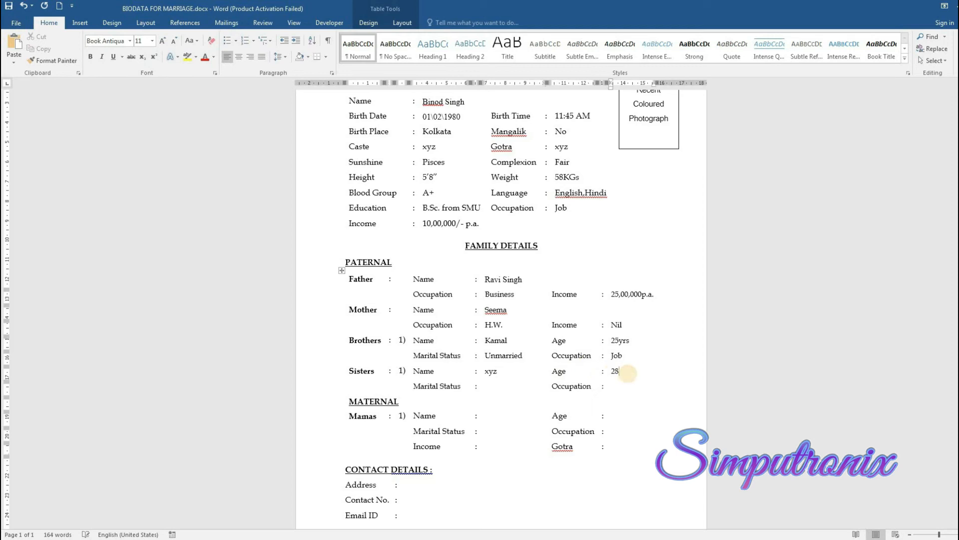
{"action": "left_click", "coordinate": [514, 386]}
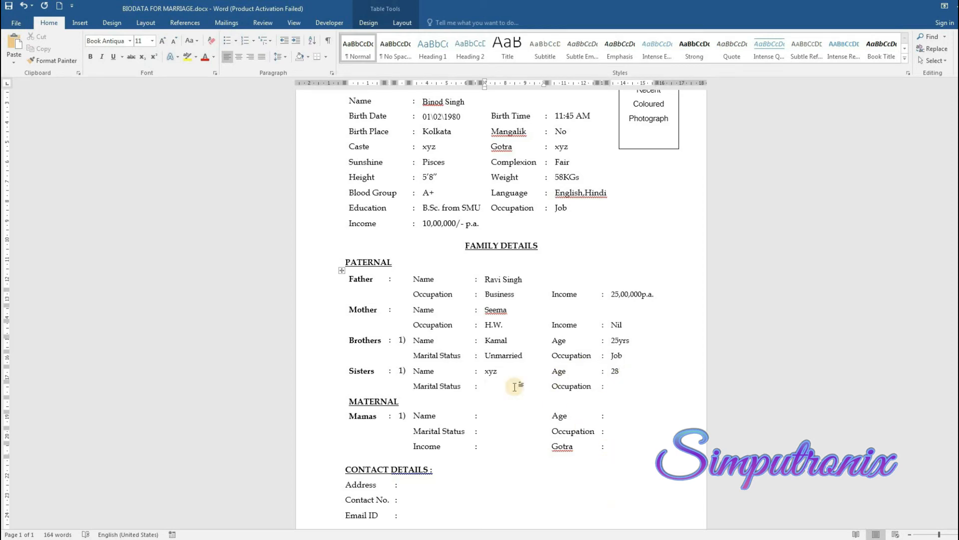
{"action": "type", "text": "Married to abc"}
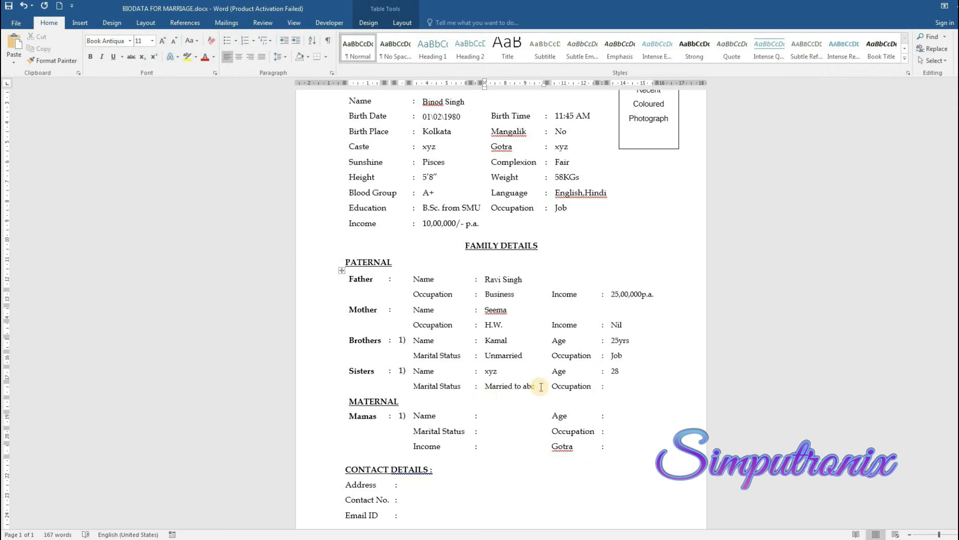
{"action": "left_click", "coordinate": [612, 384]}
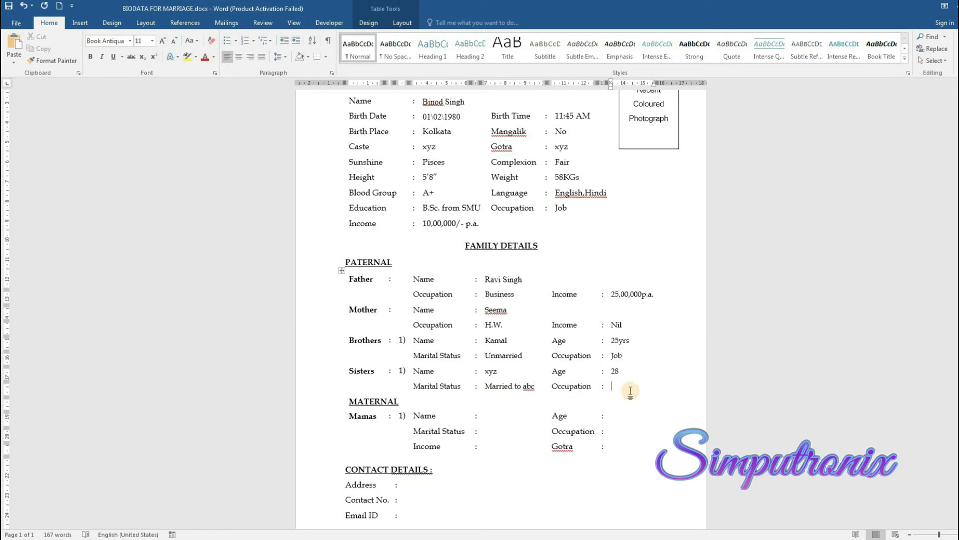
Set the sister's occupation to H.w., then enter the uncle's name, 54yrs and 'Married to .....'
{"action": "type", "text": "H.w."}
{"action": "scroll", "coordinate": [419, 435], "scroll_direction": "down", "scroll_amount": 3}
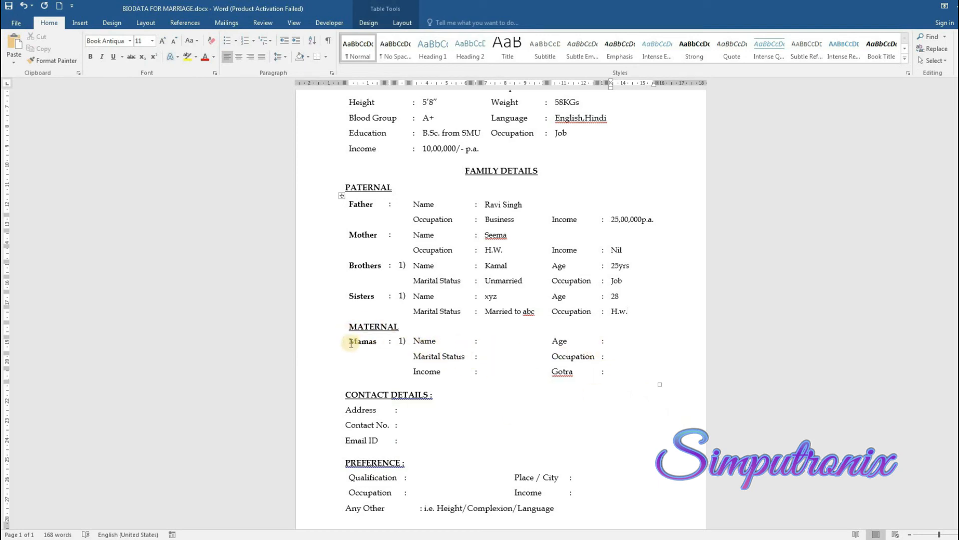
{"action": "left_click", "coordinate": [481, 342]}
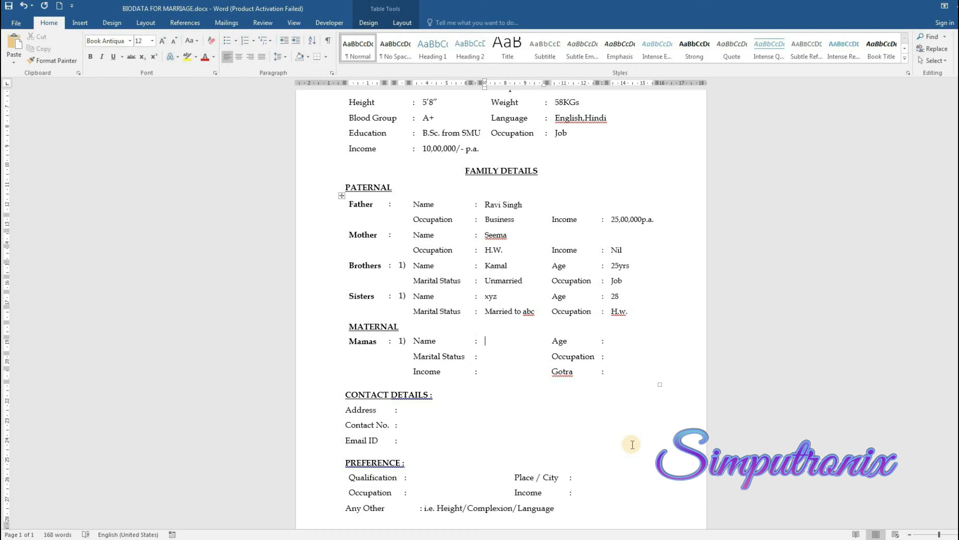
{"action": "left_click", "coordinate": [626, 342]}
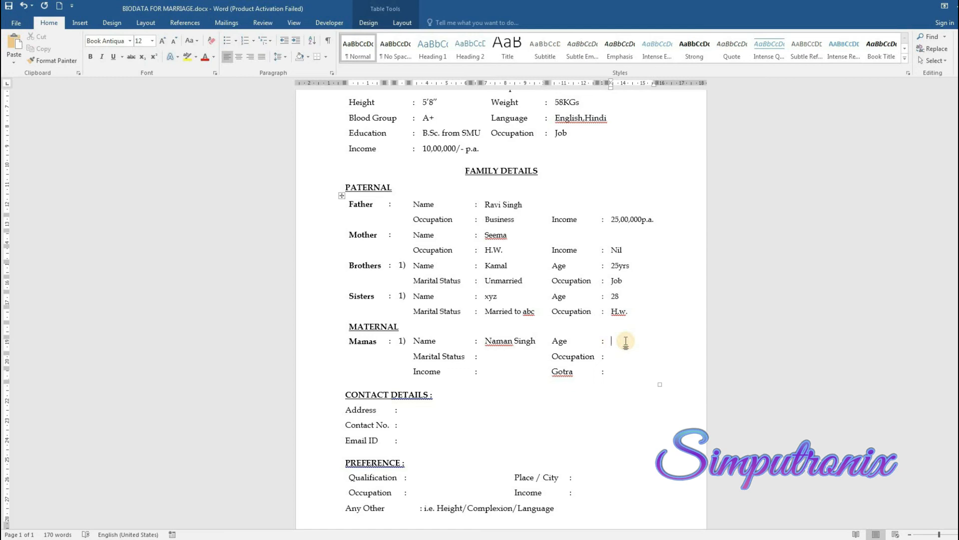
{"action": "type", "text": "54yrs"}
{"action": "left_click", "coordinate": [503, 357]}
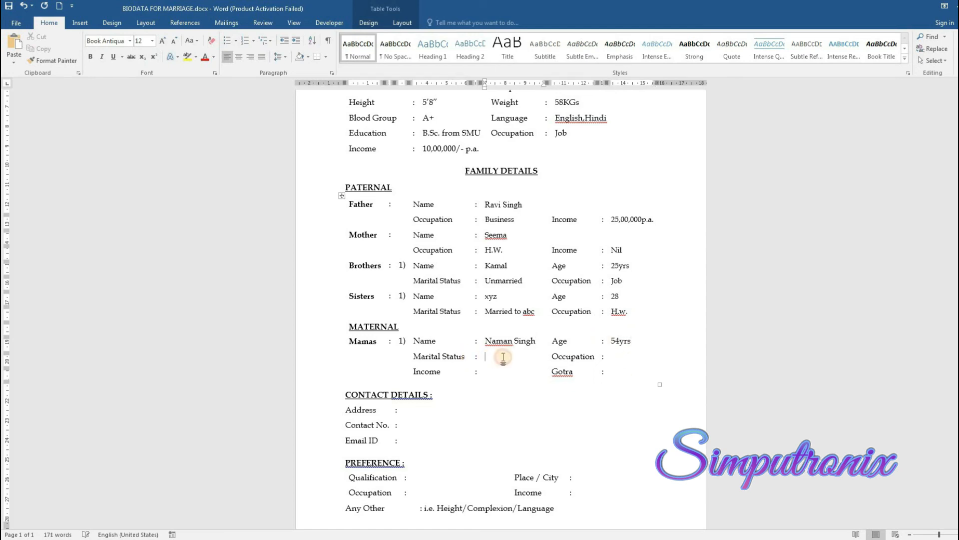
{"action": "type", "text": "Married to ......"}
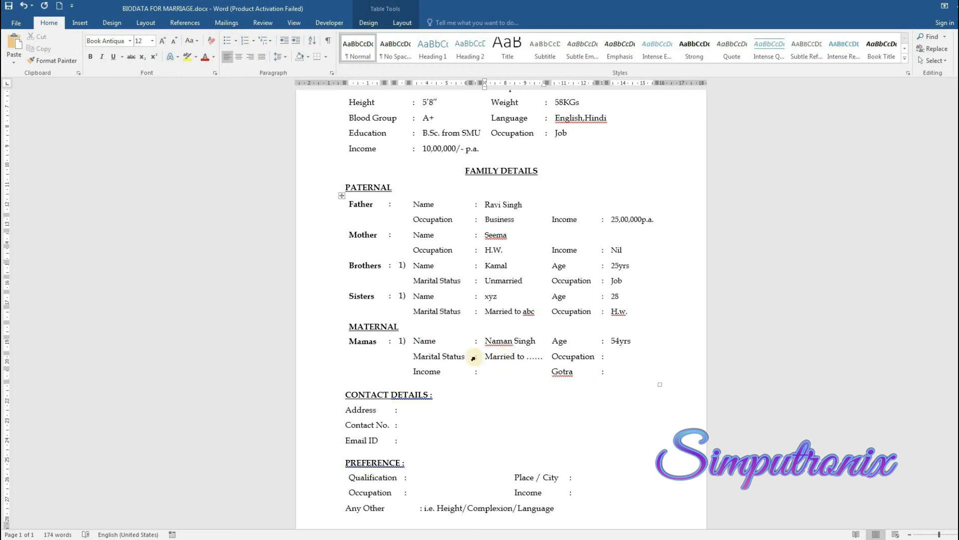
Give the maternal uncle Occupation Business, with dotted placeholders for Income and Gotra
{"action": "left_click", "coordinate": [609, 356]}
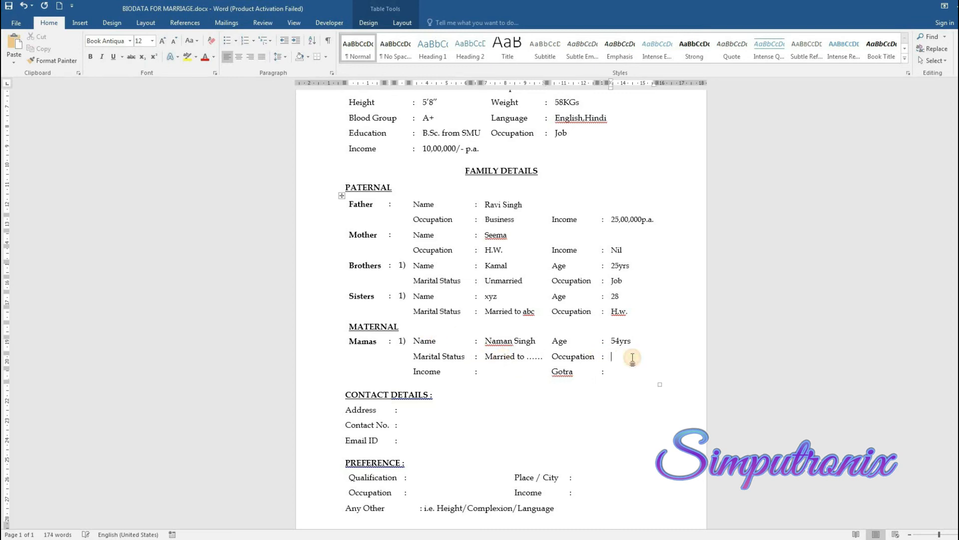
{"action": "type", "text": "Business"}
{"action": "left_click", "coordinate": [487, 372]}
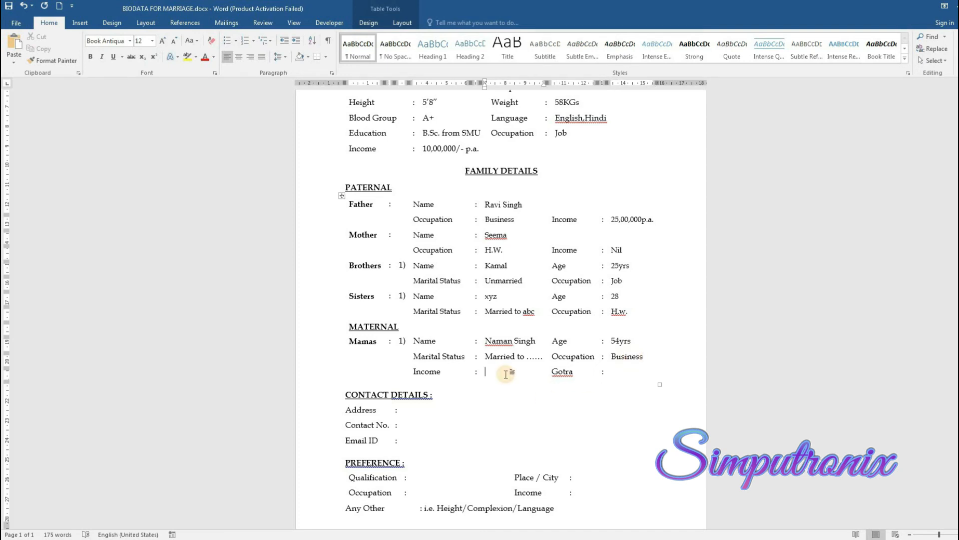
{"action": "type", "text": "......."}
{"action": "left_click", "coordinate": [644, 372]}
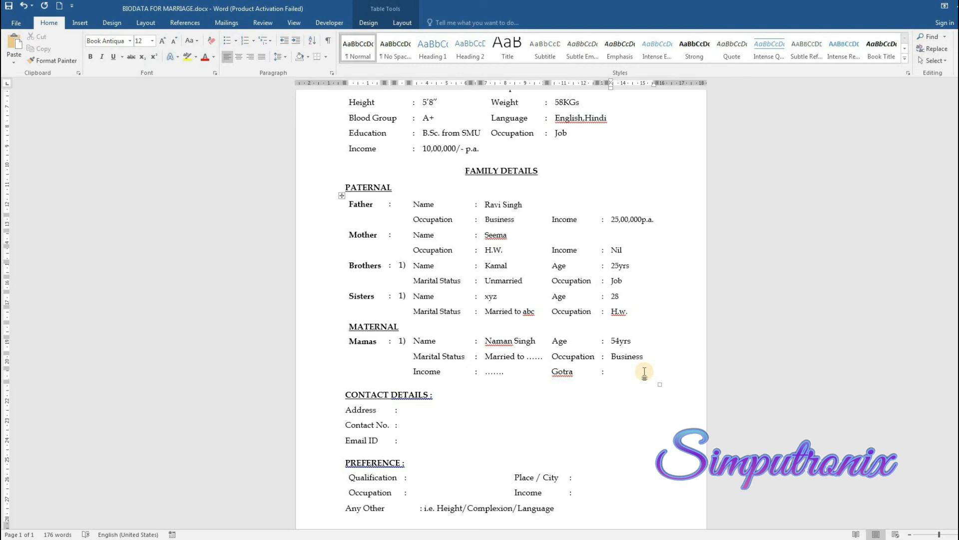
{"action": "type", "text": "......"}
{"action": "scroll", "coordinate": [514, 388], "scroll_direction": "up", "scroll_amount": 5}
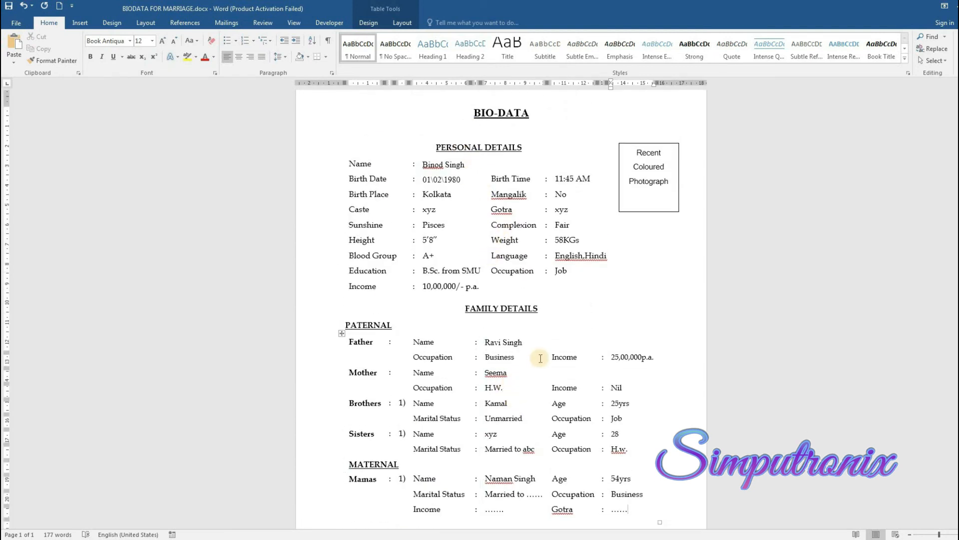
{"action": "scroll", "coordinate": [541, 358], "scroll_direction": "down", "scroll_amount": 2}
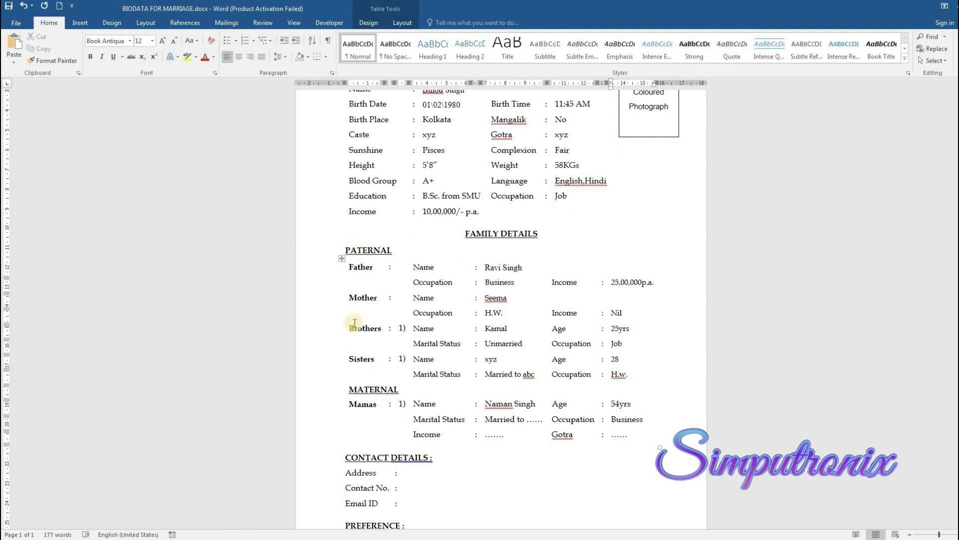
{"action": "scroll", "coordinate": [395, 412], "scroll_direction": "down", "scroll_amount": 2}
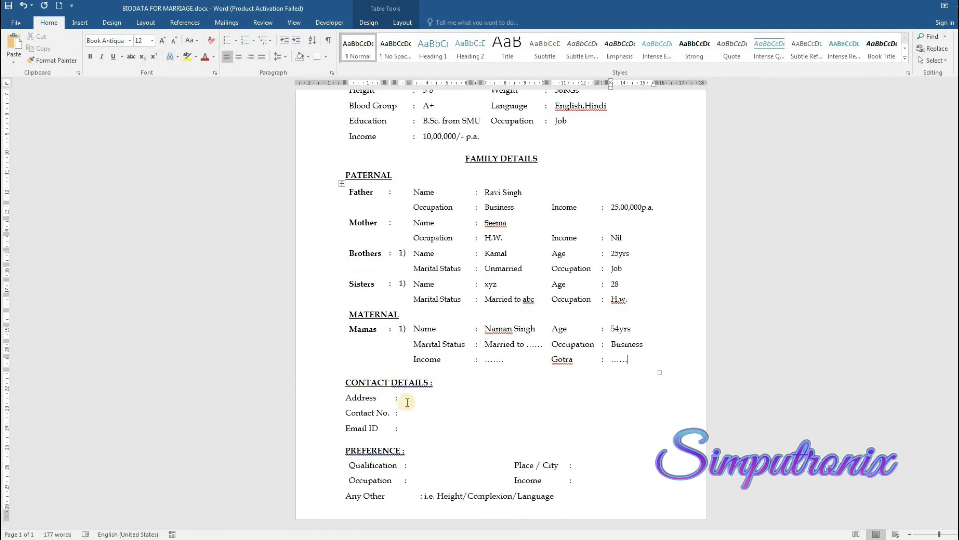
Enter the postal address, contact phone number and e-mail ID under Contact Details
{"action": "left_click", "coordinate": [450, 402]}
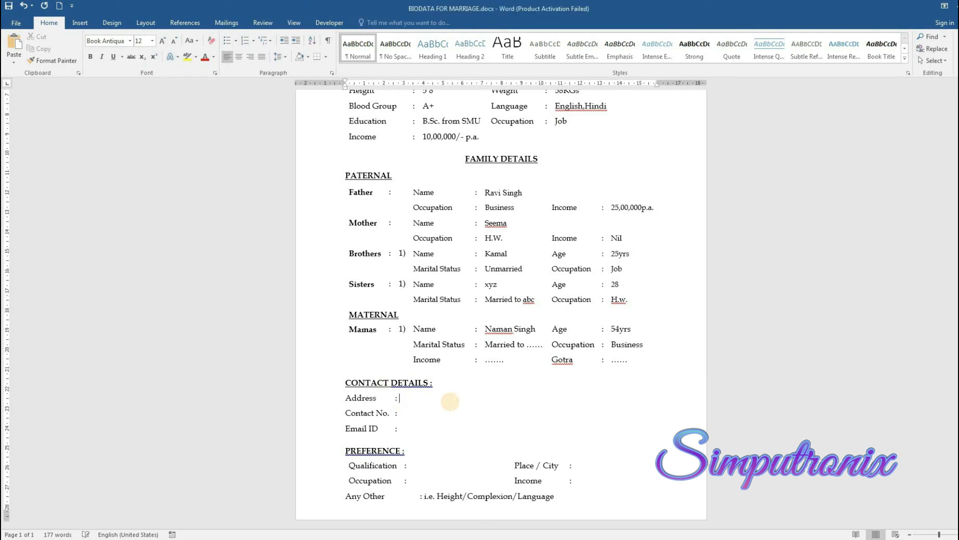
{"action": "type", "text": "15845646, F.F., .........."}
{"action": "left_click", "coordinate": [404, 412]}
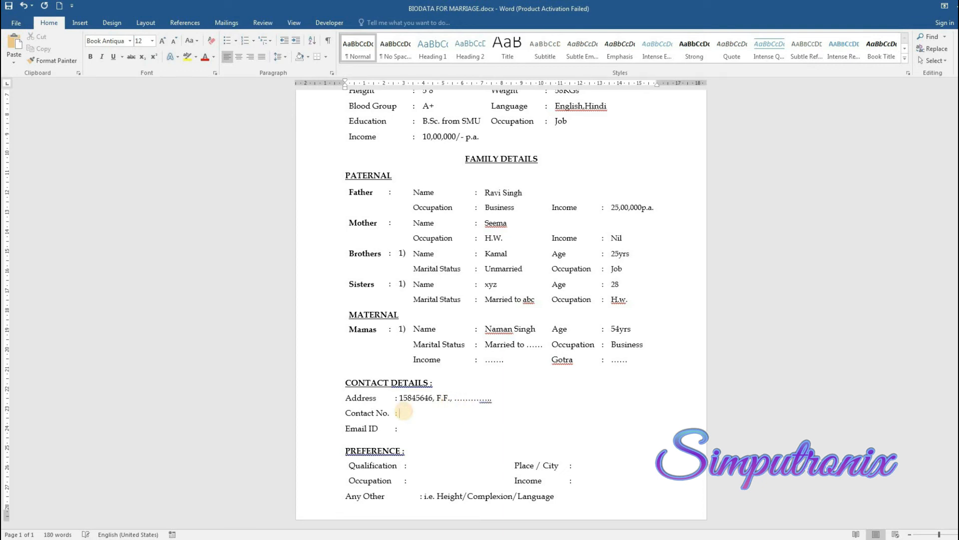
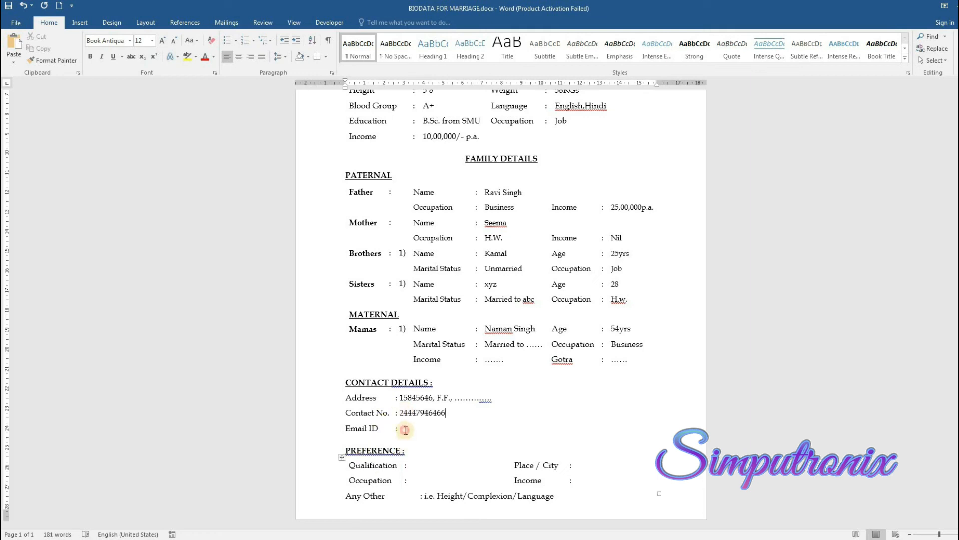
{"action": "left_click", "coordinate": [405, 430]}
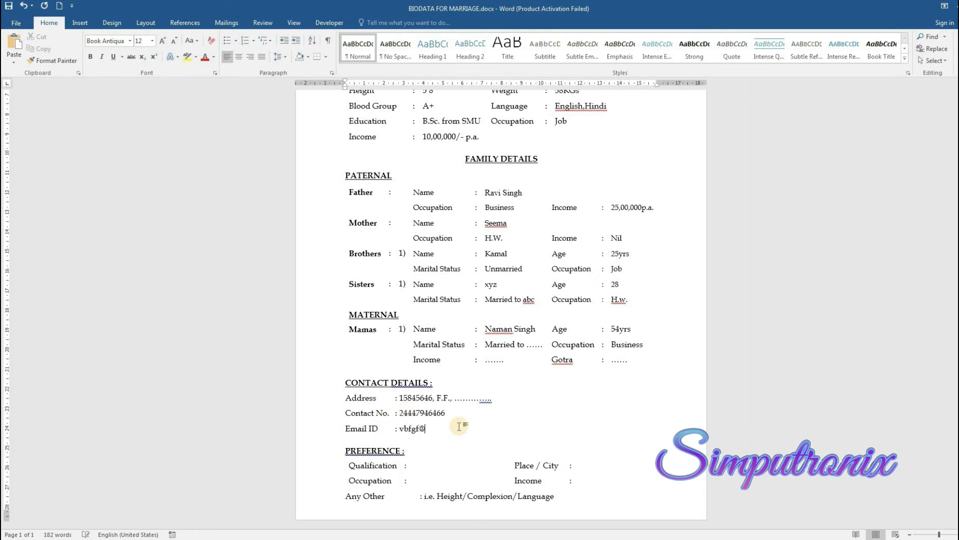
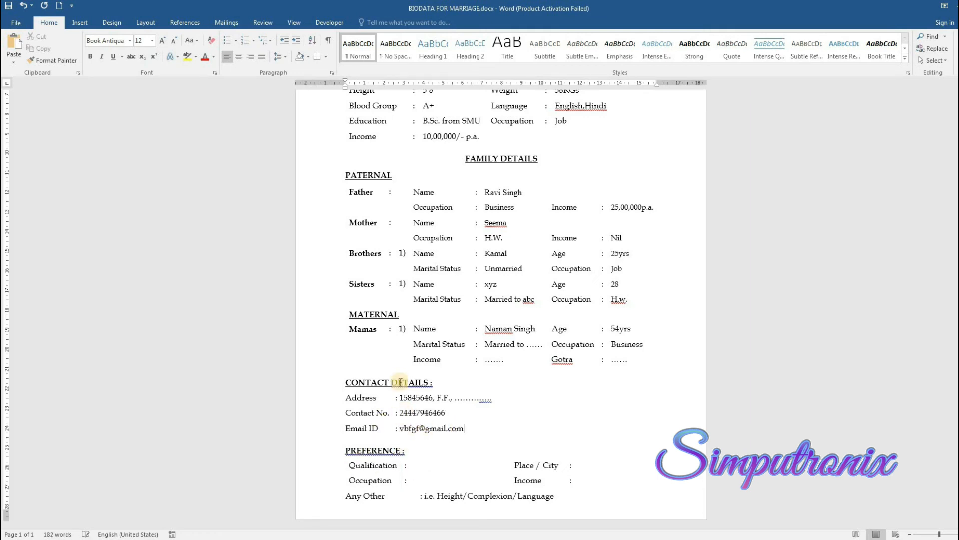
{"action": "scroll", "coordinate": [429, 222], "scroll_direction": "up", "scroll_amount": 3}
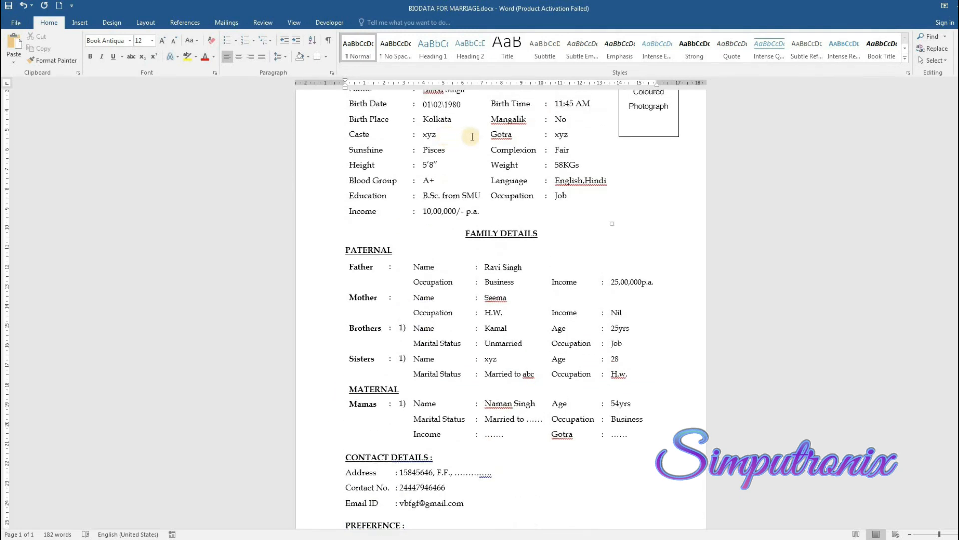
{"action": "scroll", "coordinate": [472, 137], "scroll_direction": "up", "scroll_amount": 3}
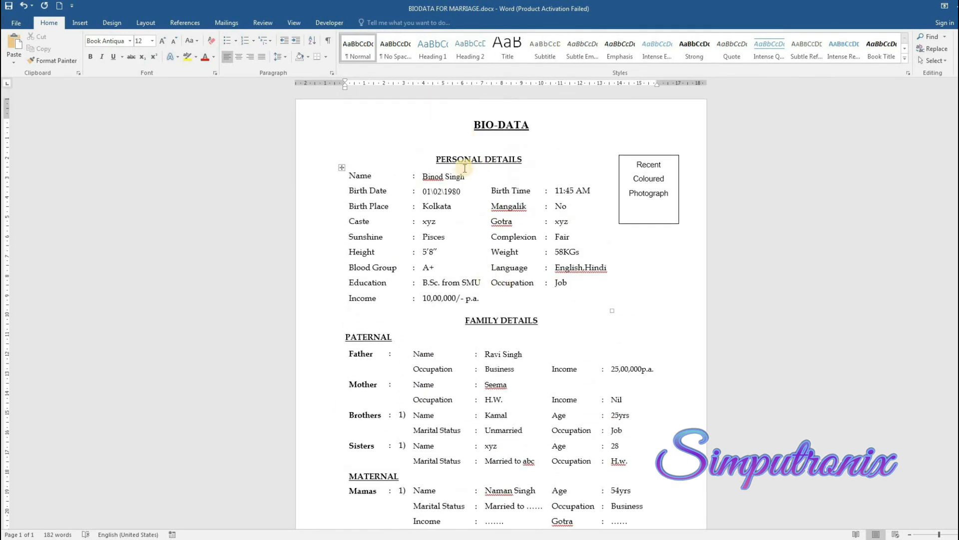
{"action": "scroll", "coordinate": [505, 234], "scroll_direction": "down", "scroll_amount": 6}
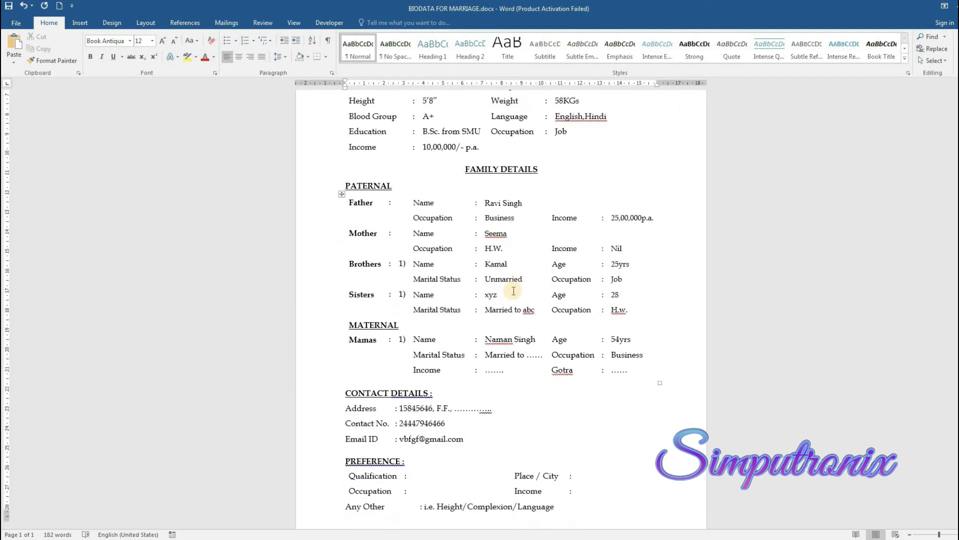
{"action": "scroll", "coordinate": [513, 291], "scroll_direction": "down", "scroll_amount": 1}
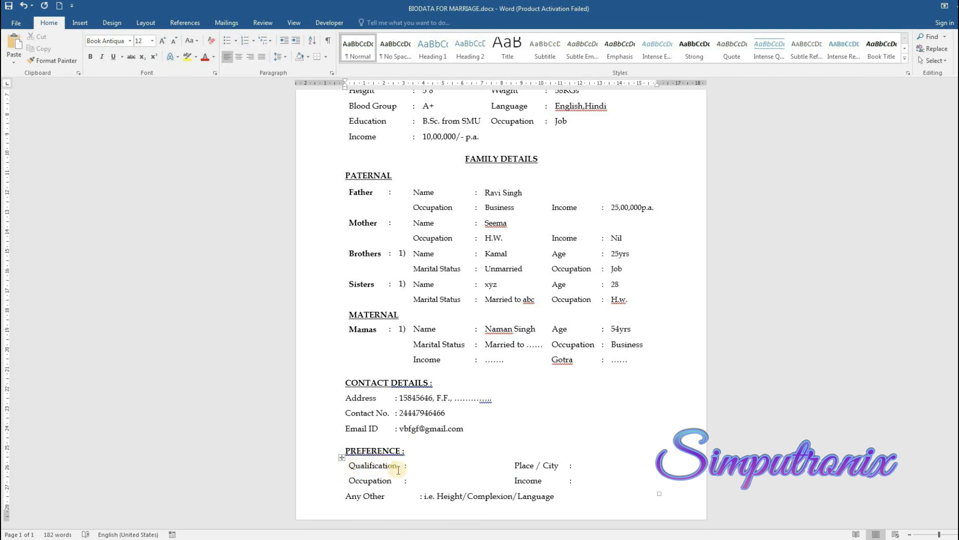
Fill the Preference values: C.A., Banglore, Business and 2500000p.a
{"action": "left_click", "coordinate": [425, 468]}
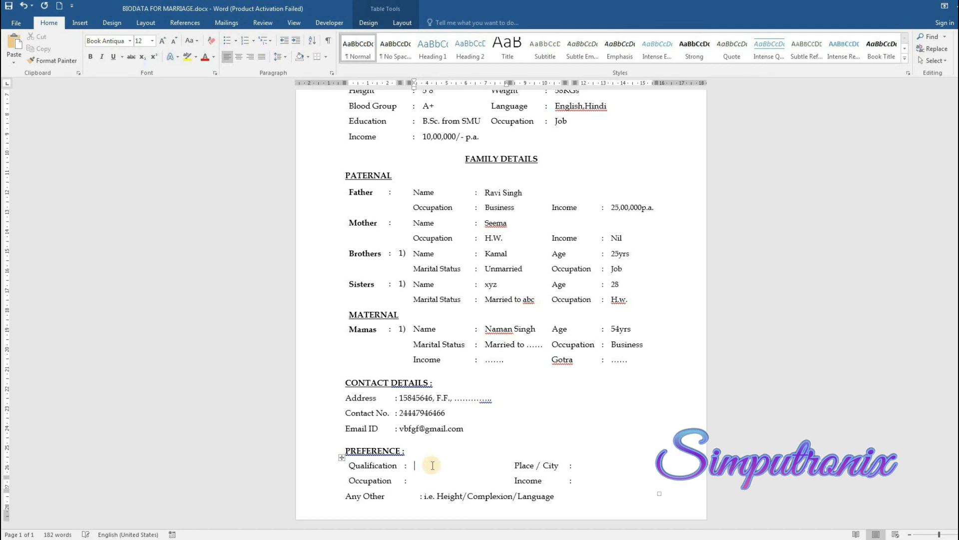
{"action": "type", "text": "C.A."}
{"action": "left_click", "coordinate": [608, 465]}
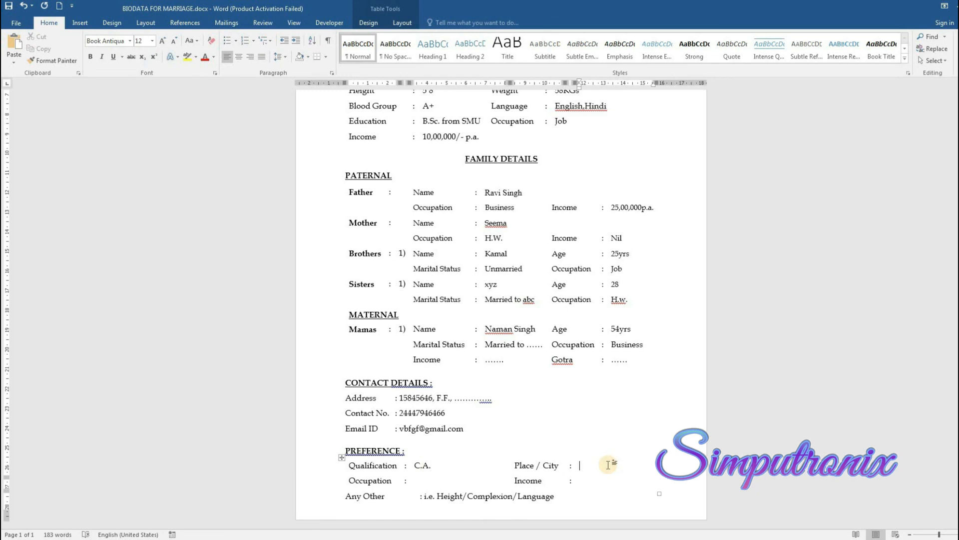
{"action": "type", "text": "Banglore"}
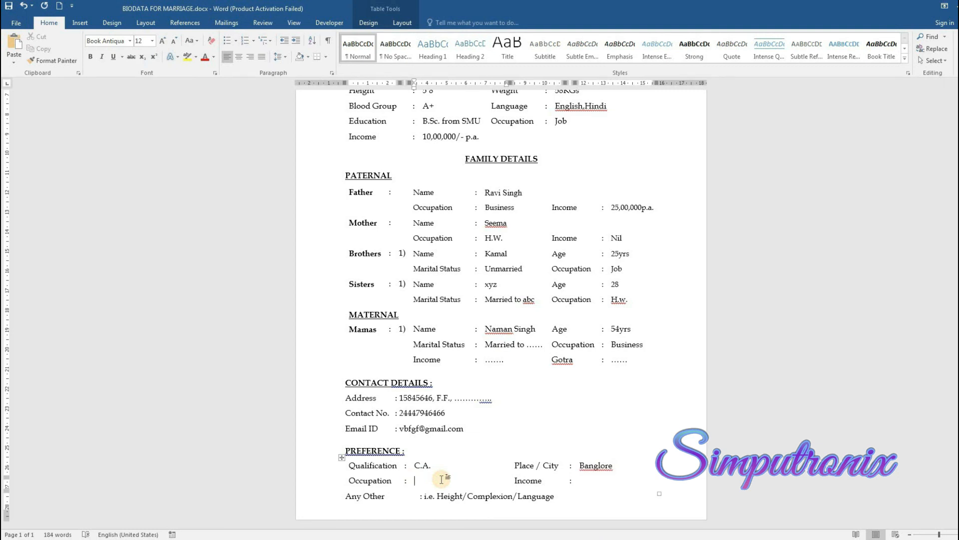
{"action": "type", "text": "Business"}
{"action": "left_click_drag", "start_coordinate": [448, 481], "coordinate": [416, 481]}
{"action": "left_click", "coordinate": [452, 483]}
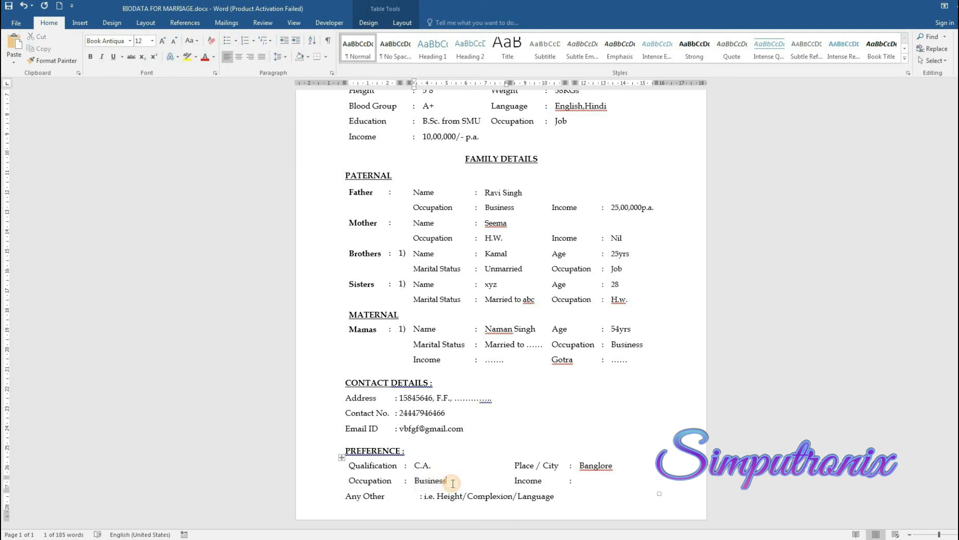
{"action": "left_click", "coordinate": [581, 482]}
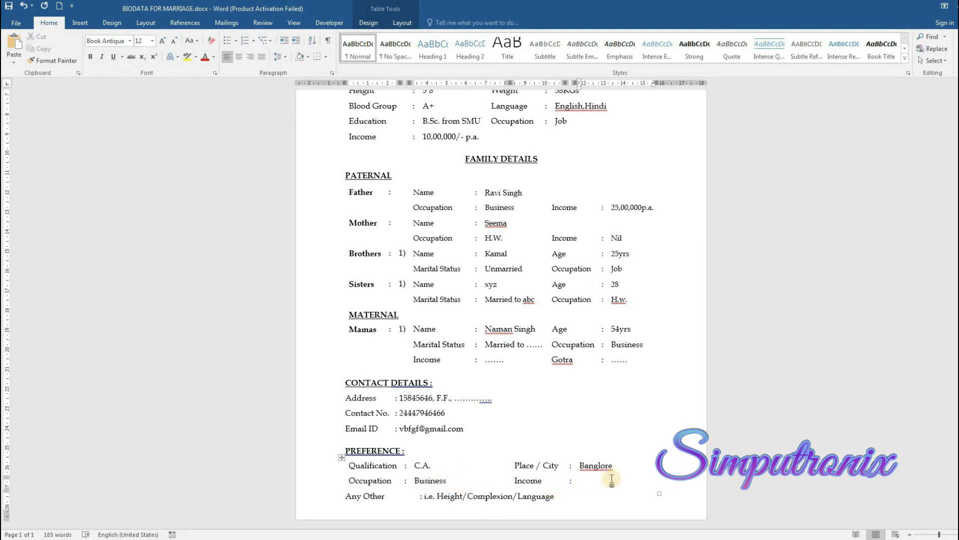
{"action": "type", "text": "2500000p.a."}
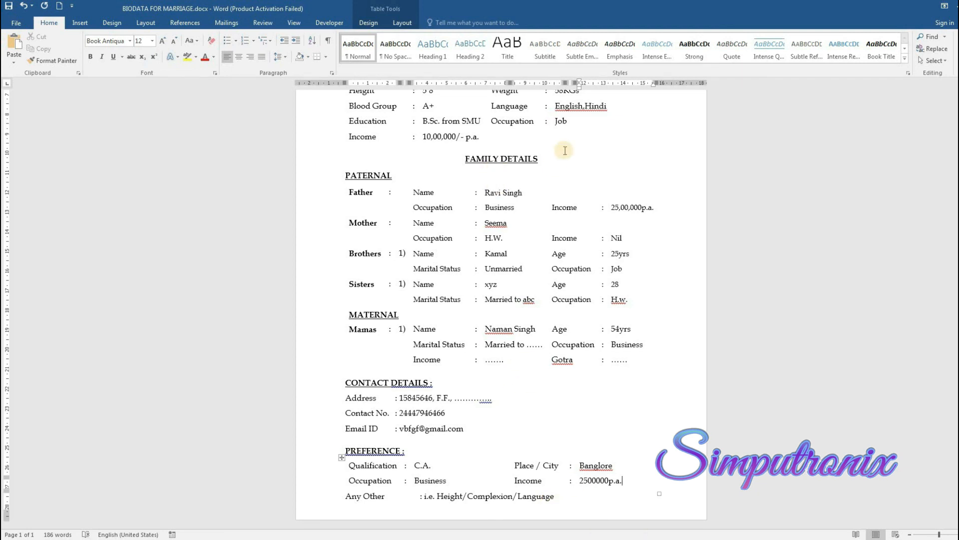
Scroll through the completed marriage biodata to review the filled form
{"action": "scroll", "coordinate": [580, 221], "scroll_direction": "up", "scroll_amount": 1}
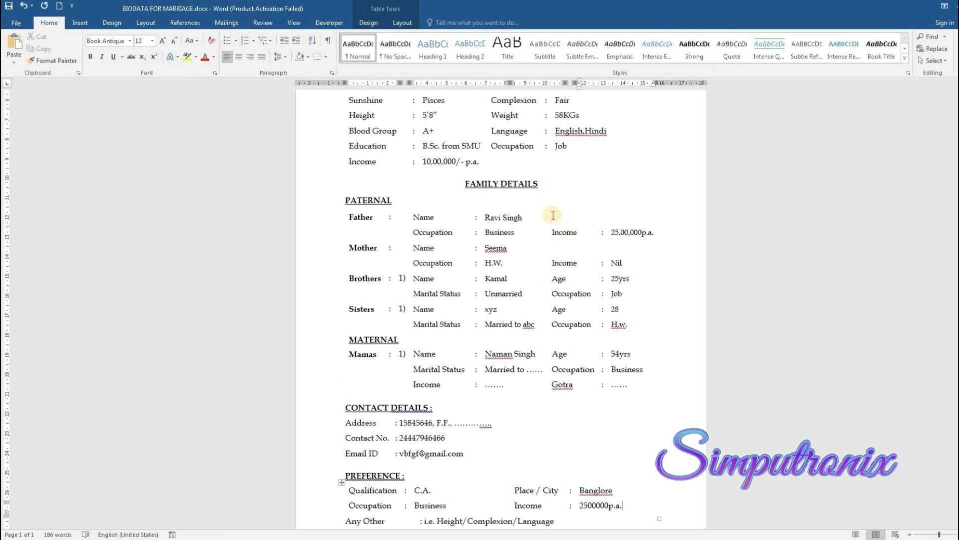
{"action": "scroll", "coordinate": [554, 219], "scroll_direction": "up", "scroll_amount": 4}
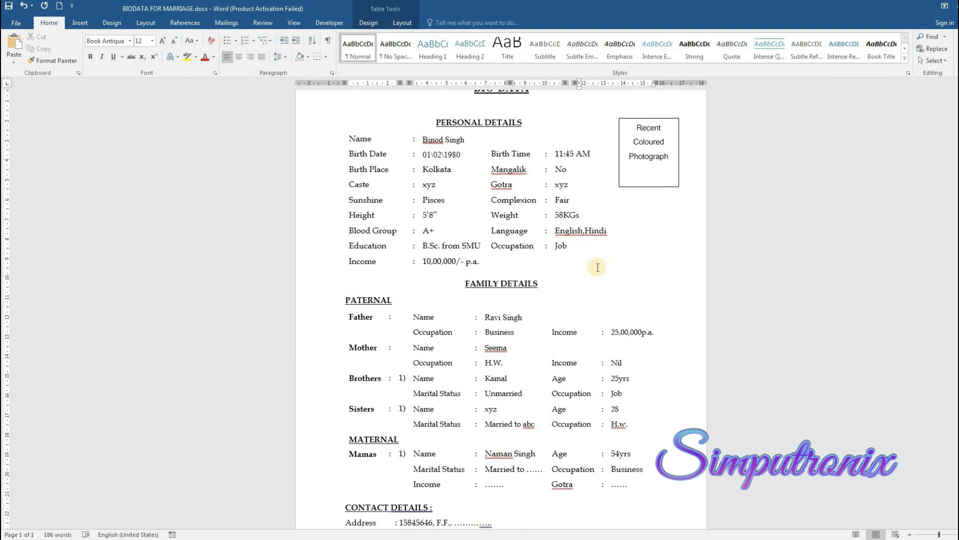
{"action": "scroll", "coordinate": [596, 267], "scroll_direction": "down", "scroll_amount": 3}
{"action": "scroll", "coordinate": [596, 266], "scroll_direction": "down", "scroll_amount": 3}
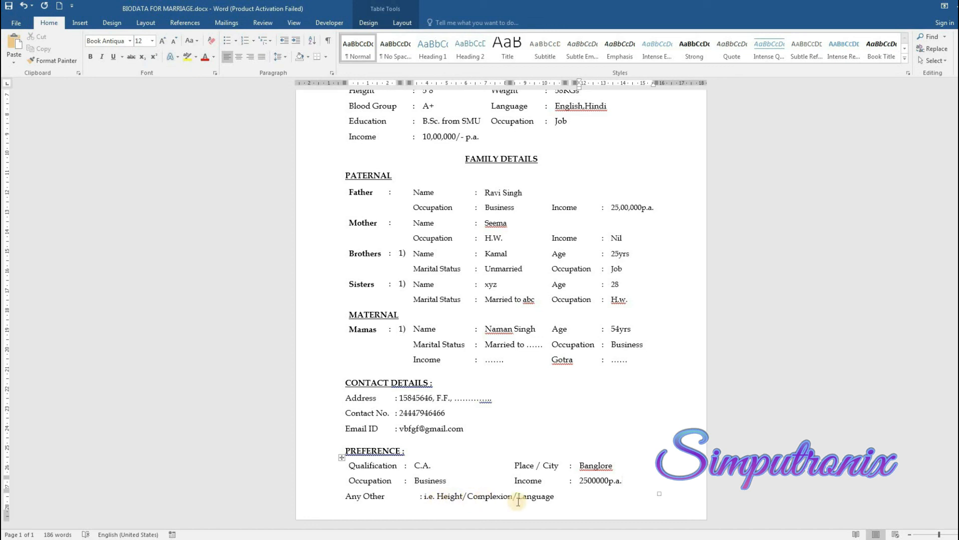
{"action": "scroll", "coordinate": [527, 434], "scroll_direction": "up", "scroll_amount": 7}
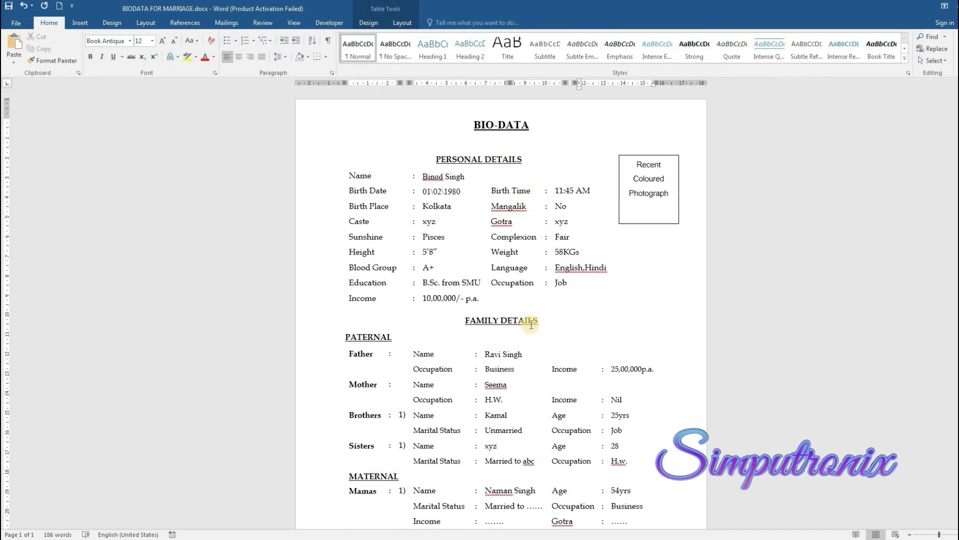
{"action": "scroll", "coordinate": [531, 324], "scroll_direction": "down", "scroll_amount": 2}
{"action": "scroll", "coordinate": [530, 320], "scroll_direction": "down", "scroll_amount": 3}
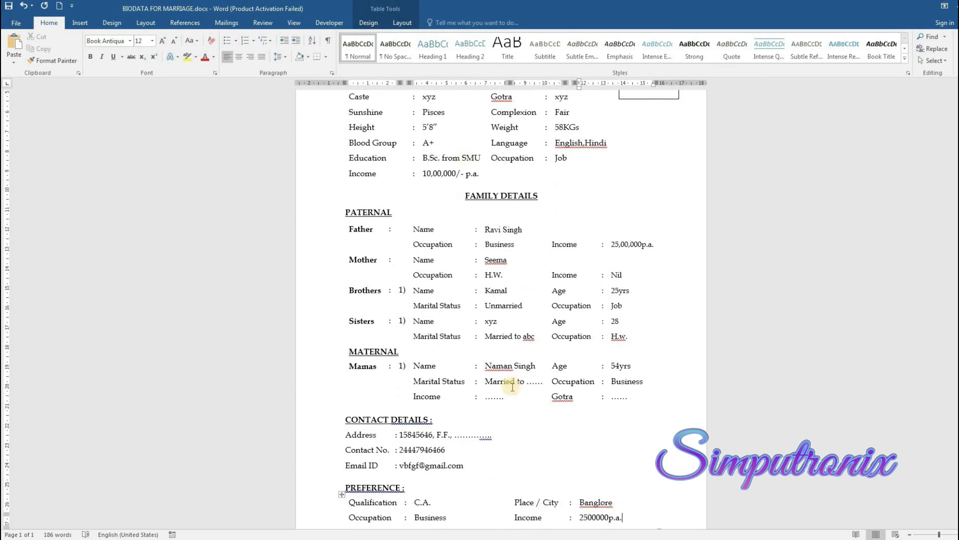
{"action": "scroll", "coordinate": [513, 386], "scroll_direction": "up", "scroll_amount": 5}
{"action": "scroll", "coordinate": [513, 387], "scroll_direction": "up", "scroll_amount": 1}
Switch to the blank BIODATA FOR MARRIAGE 2.docx template and scroll through it
{"action": "left_click", "coordinate": [243, 539]}
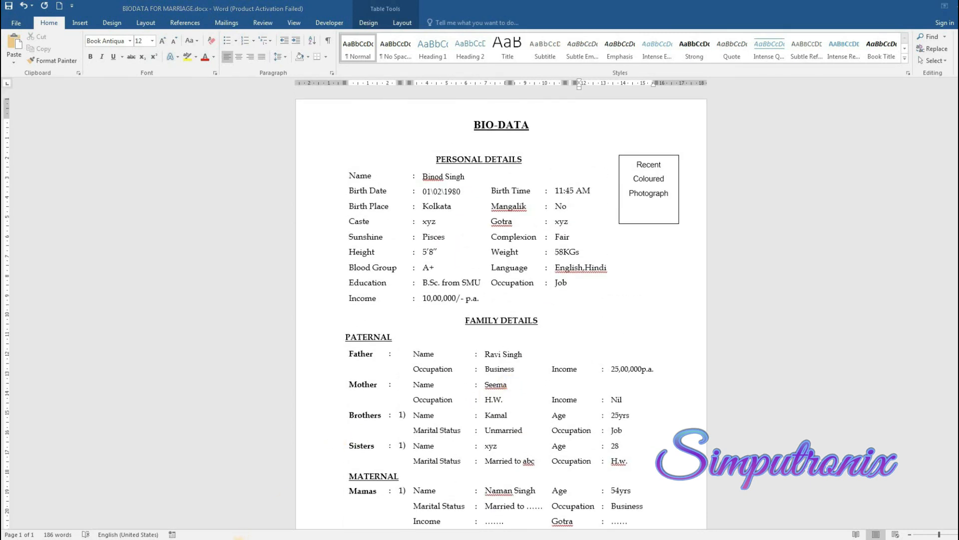
{"action": "left_click", "coordinate": [135, 496]}
{"action": "scroll", "coordinate": [459, 300], "scroll_direction": "up", "scroll_amount": 4}
{"action": "scroll", "coordinate": [491, 283], "scroll_direction": "up", "scroll_amount": 3}
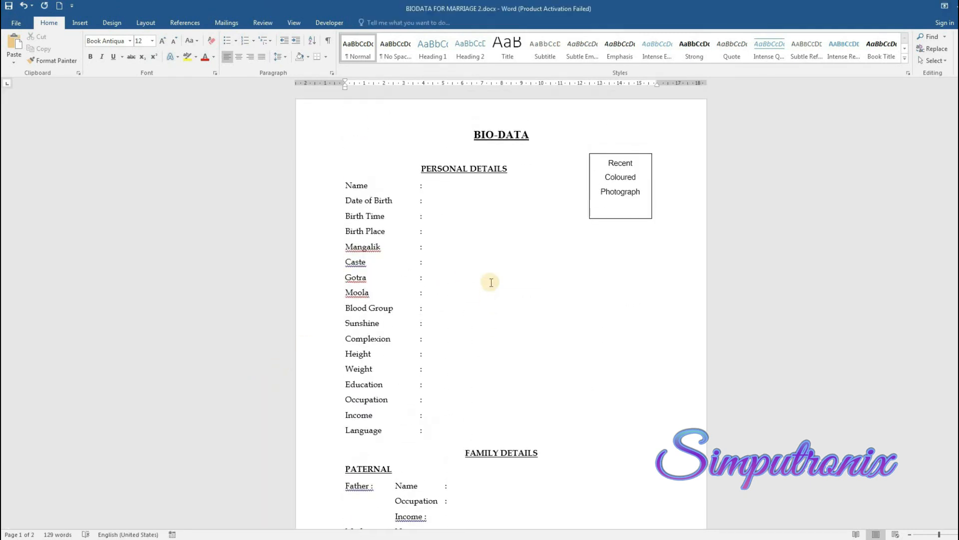
{"action": "scroll", "coordinate": [492, 283], "scroll_direction": "down", "scroll_amount": 10}
{"action": "scroll", "coordinate": [491, 282], "scroll_direction": "down", "scroll_amount": 5}
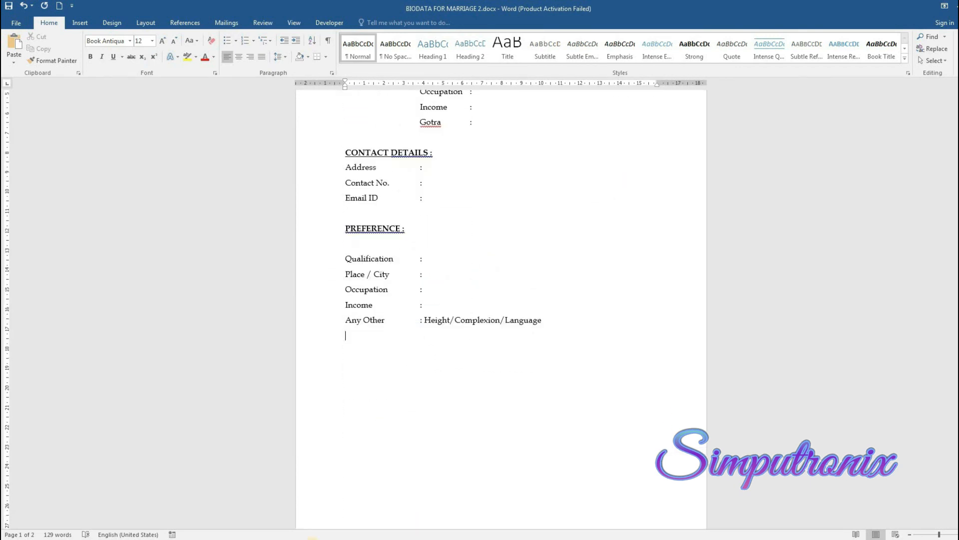
Revisit the job biodata, deselect the father's name, and return to the filled form
{"action": "left_click", "coordinate": [243, 539]}
{"action": "left_click", "coordinate": [250, 502]}
{"action": "scroll", "coordinate": [311, 482], "scroll_direction": "up", "scroll_amount": 2}
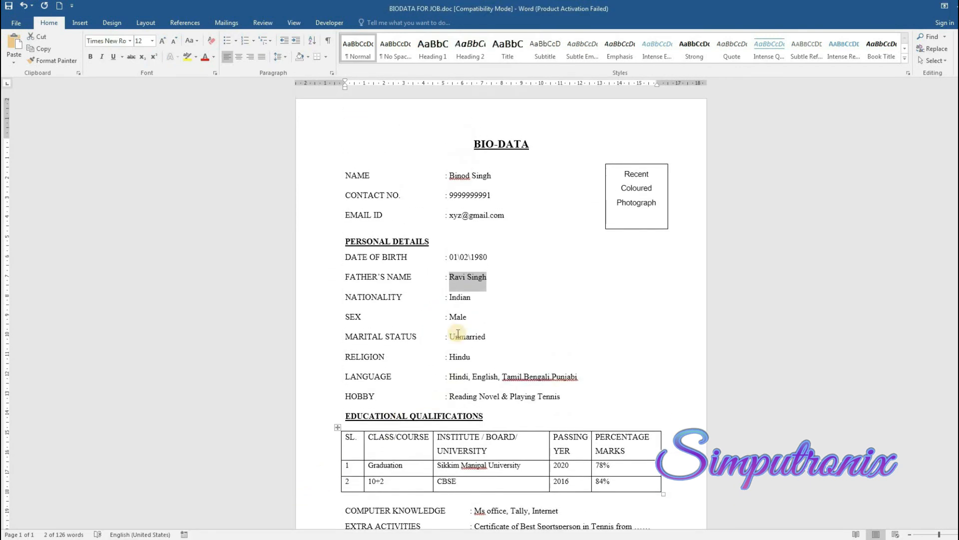
{"action": "left_click", "coordinate": [507, 257]}
{"action": "mouse_move", "coordinate": [243, 539]}
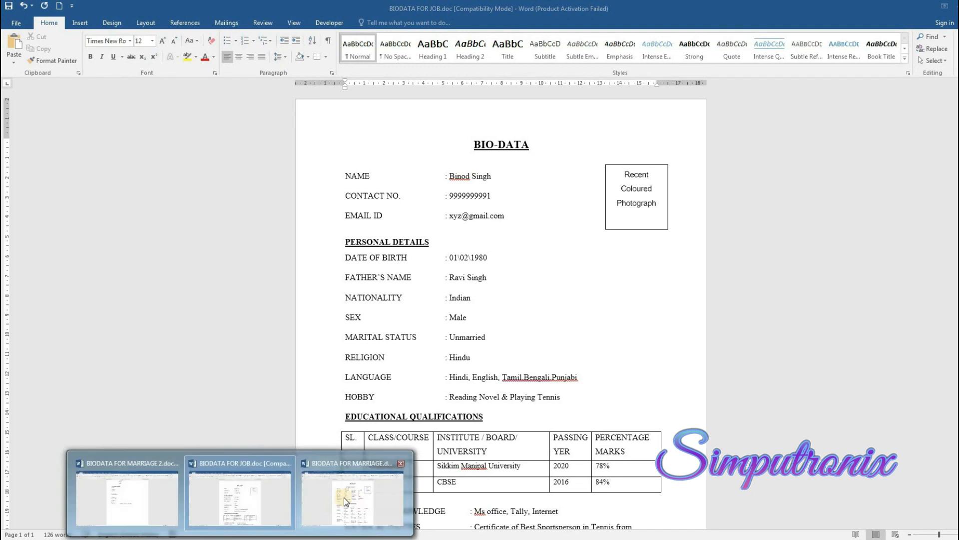
{"action": "left_click", "coordinate": [352, 500]}
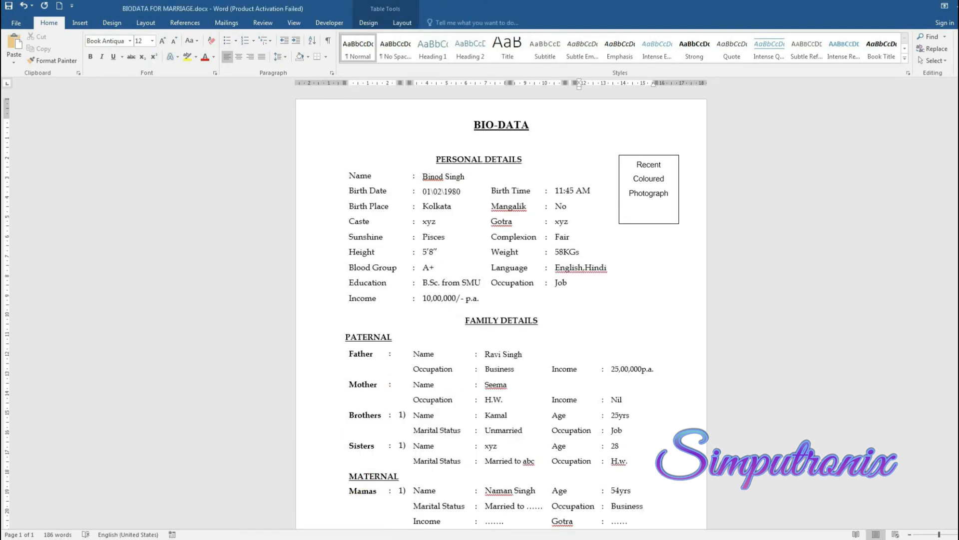
Compare the blank MARRIAGE 2 template with the filled form, ending on BIODATA FOR MARRIAGE.docx
{"action": "left_click", "coordinate": [134, 517]}
{"action": "scroll", "coordinate": [430, 353], "scroll_direction": "up", "scroll_amount": 10}
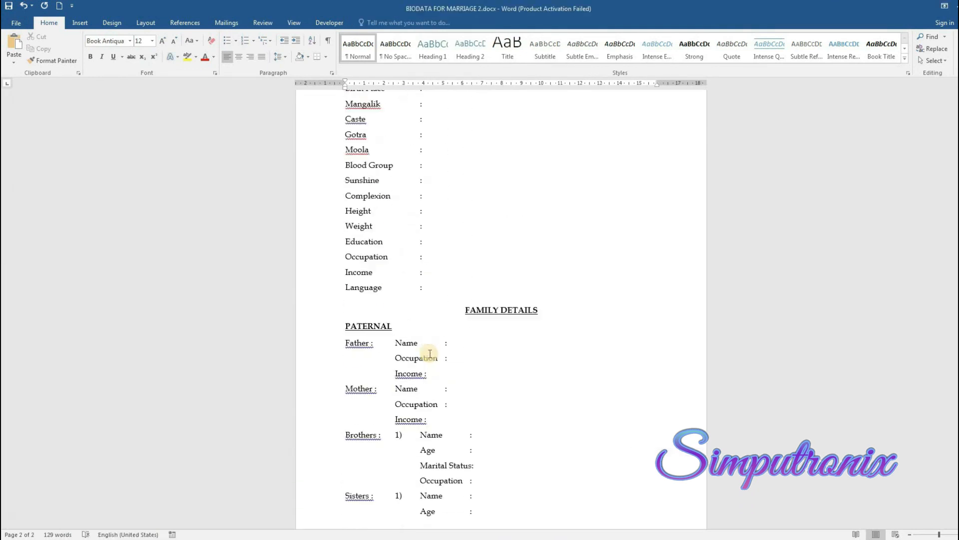
{"action": "mouse_move", "coordinate": [243, 539]}
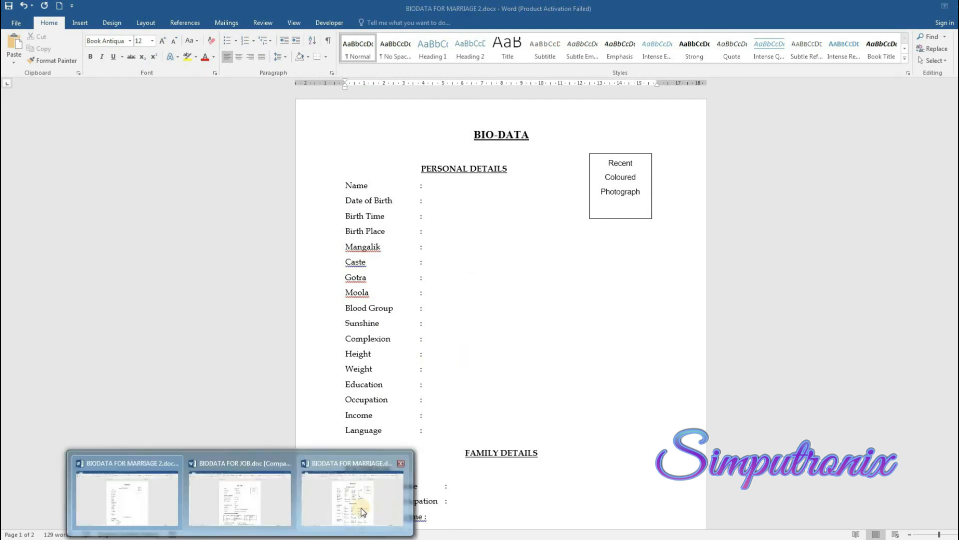
{"action": "left_click", "coordinate": [361, 506]}
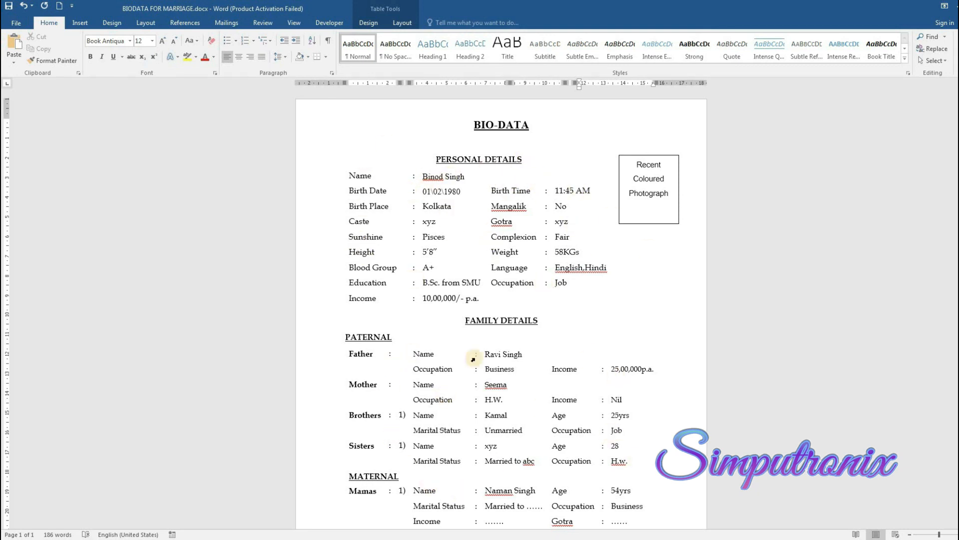
{"action": "left_click", "coordinate": [172, 518]}
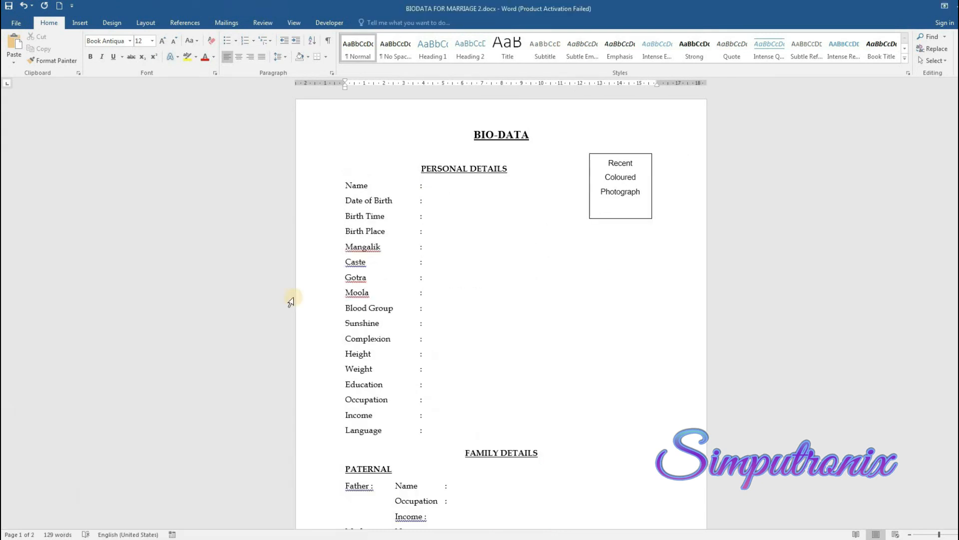
{"action": "scroll", "coordinate": [386, 224], "scroll_direction": "down", "scroll_amount": 2}
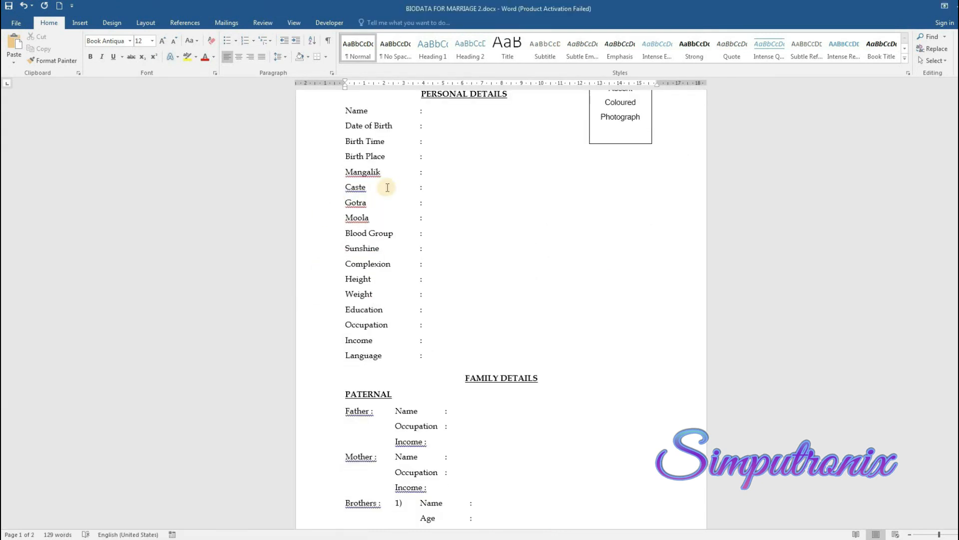
{"action": "scroll", "coordinate": [380, 320], "scroll_direction": "down", "scroll_amount": 1}
{"action": "scroll", "coordinate": [380, 274], "scroll_direction": "down", "scroll_amount": 1}
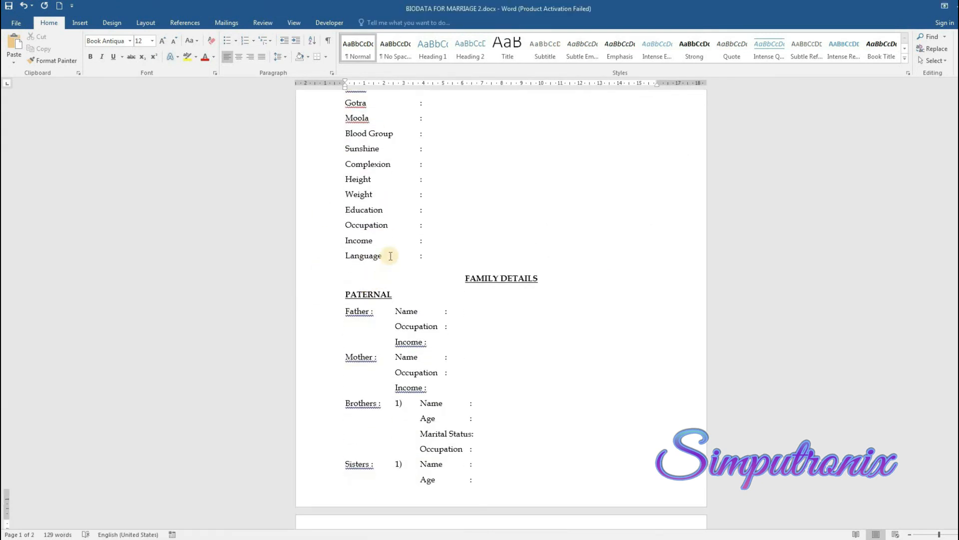
{"action": "scroll", "coordinate": [452, 250], "scroll_direction": "down", "scroll_amount": 6}
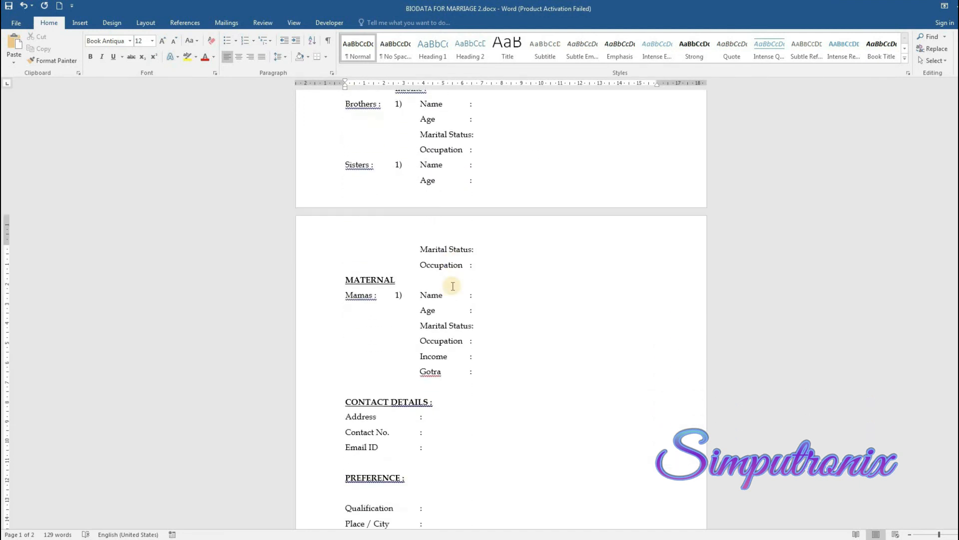
{"action": "scroll", "coordinate": [452, 285], "scroll_direction": "down", "scroll_amount": 3}
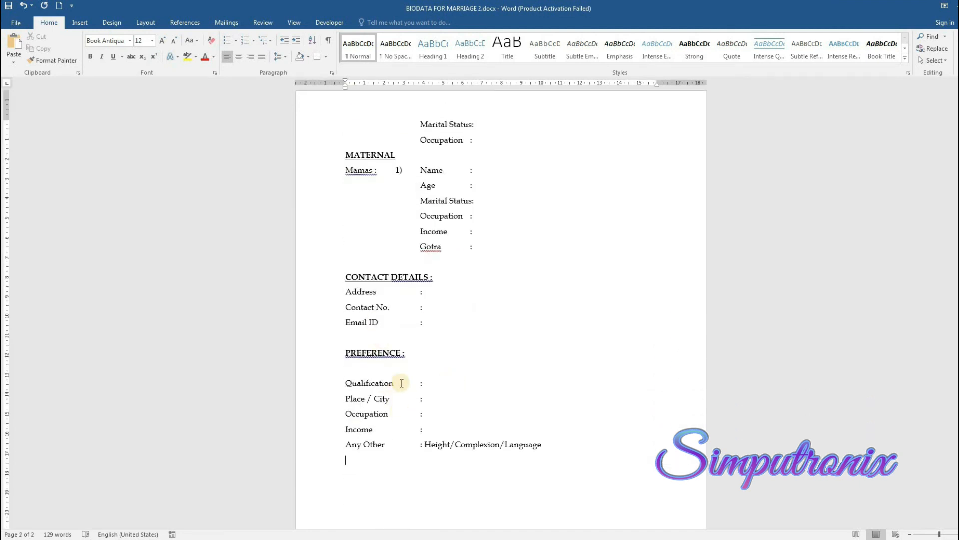
{"action": "key", "text": "alt+Tab"}
{"action": "scroll", "coordinate": [519, 340], "scroll_direction": "down", "scroll_amount": 1}
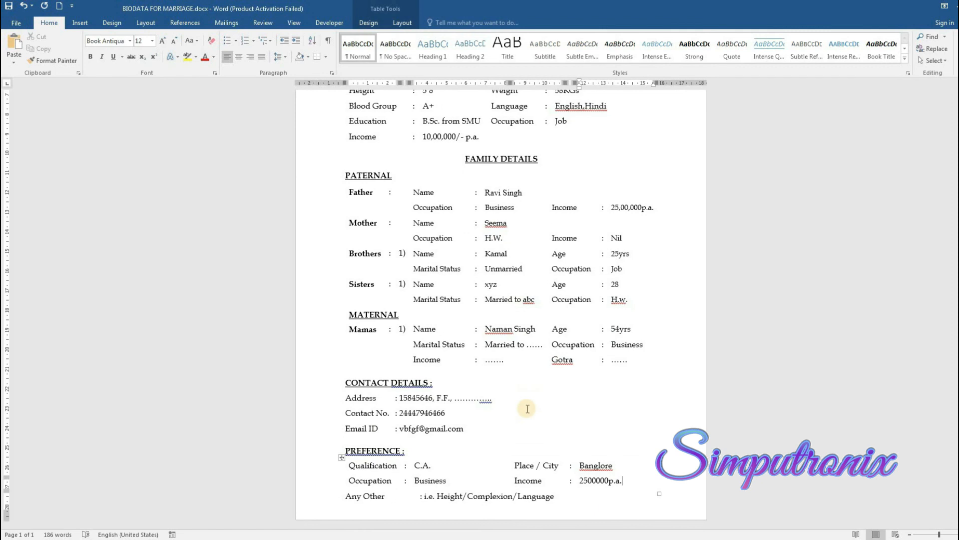
{"action": "scroll", "coordinate": [527, 408], "scroll_direction": "up", "scroll_amount": 4}
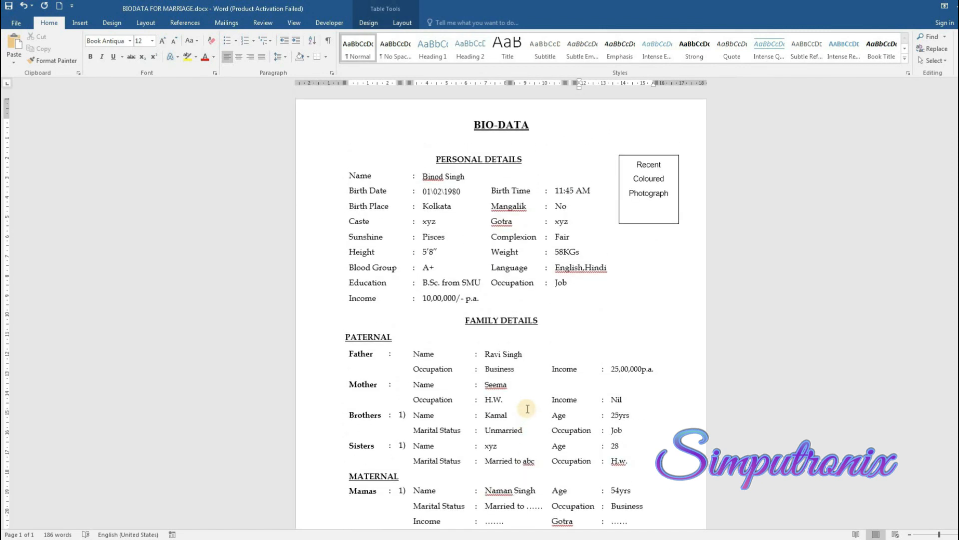